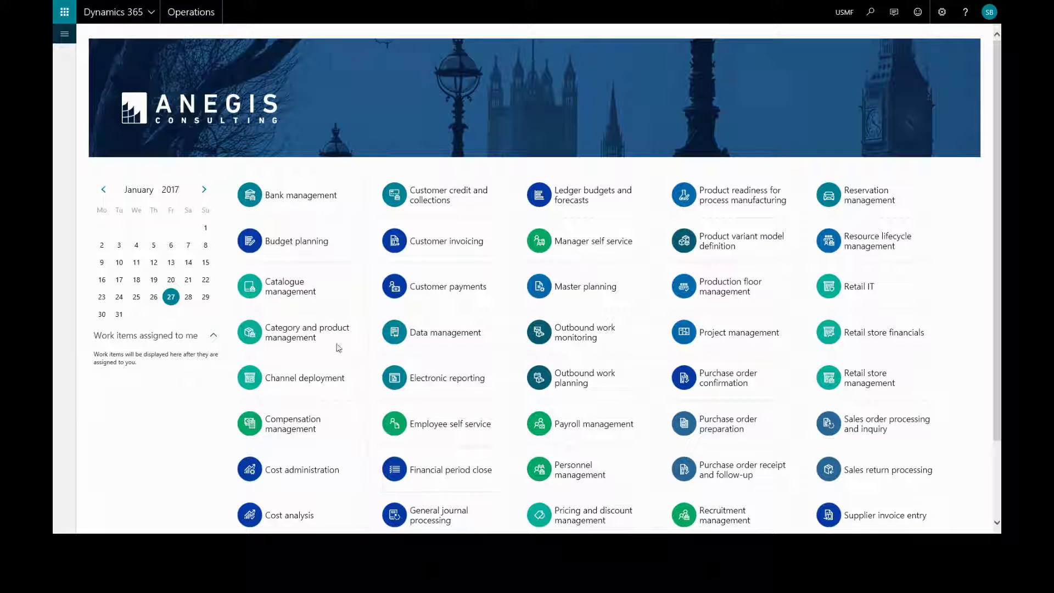
Go to Product information management > Released products to list the released items
click(65, 36)
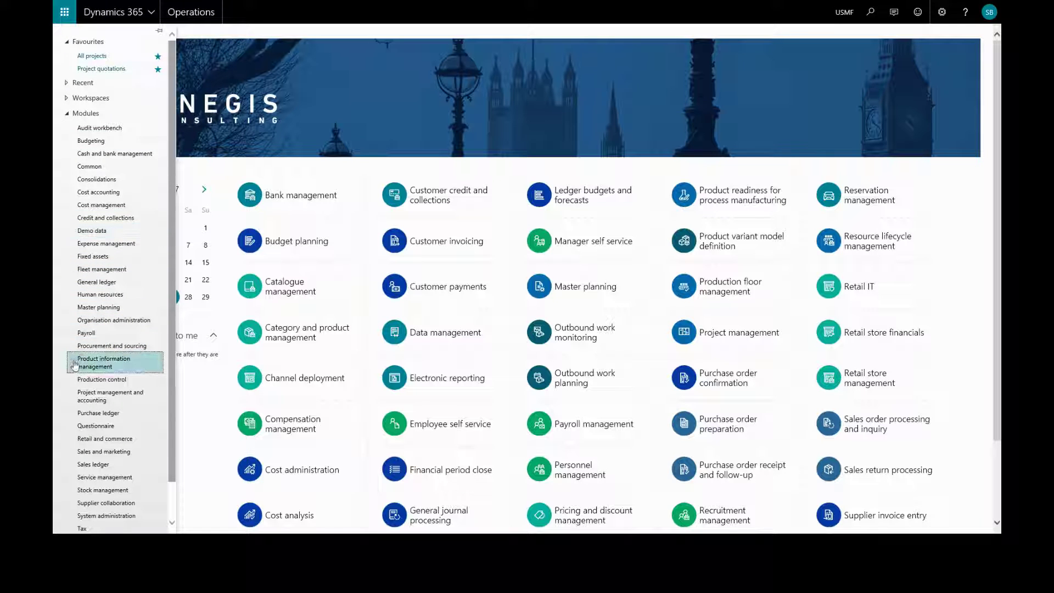
click(138, 364)
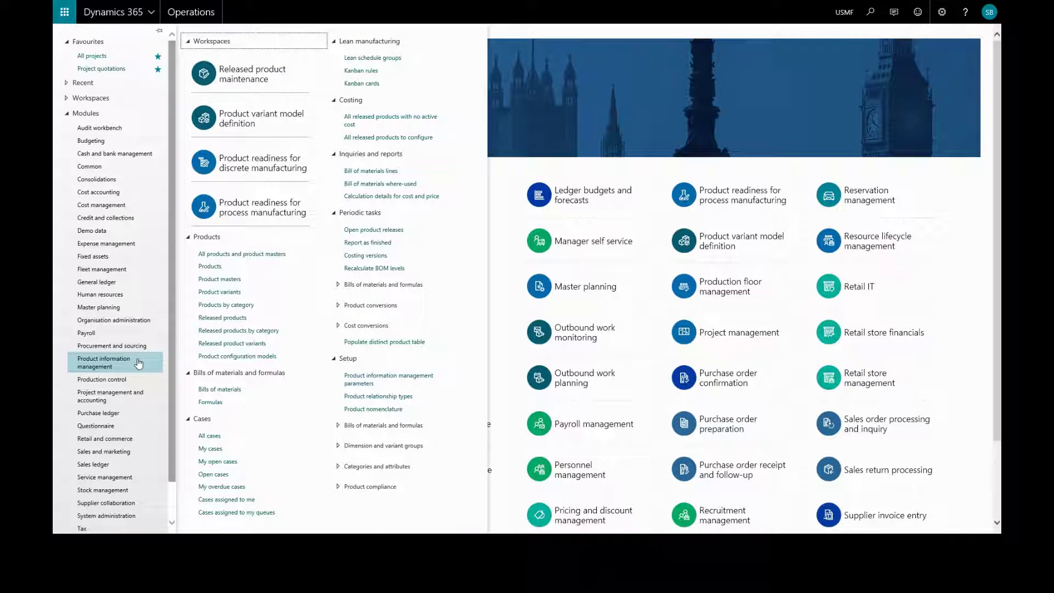
click(222, 318)
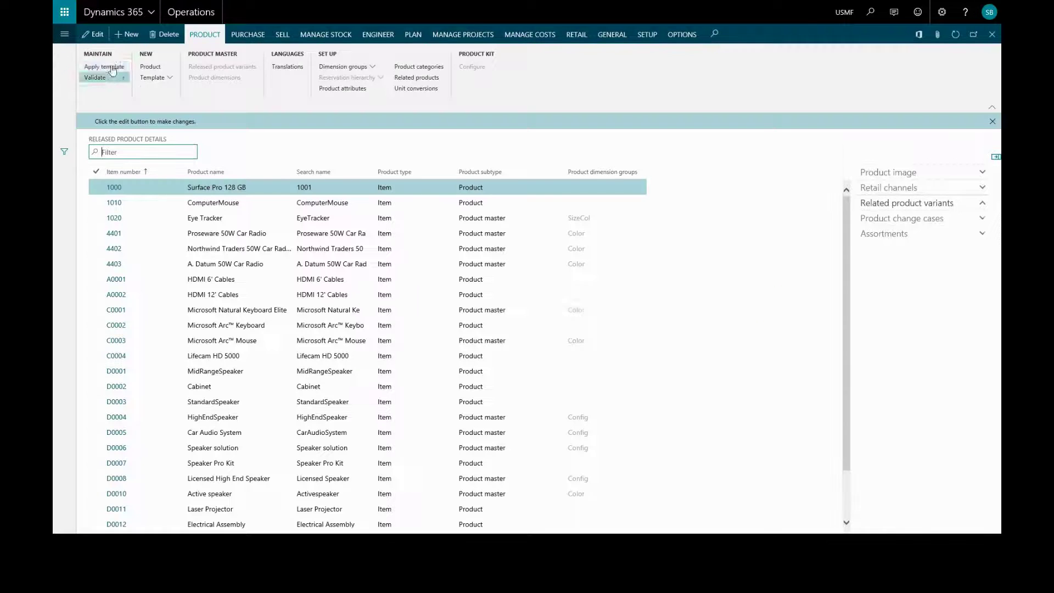
Create a new released product, keeping product type Item and subtype Product
click(130, 36)
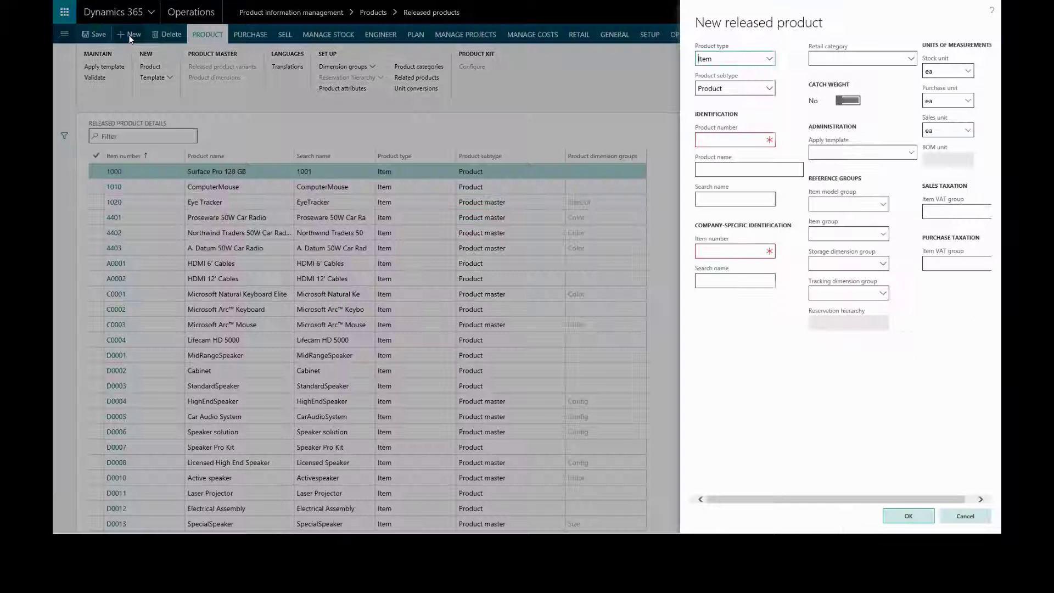
click(771, 61)
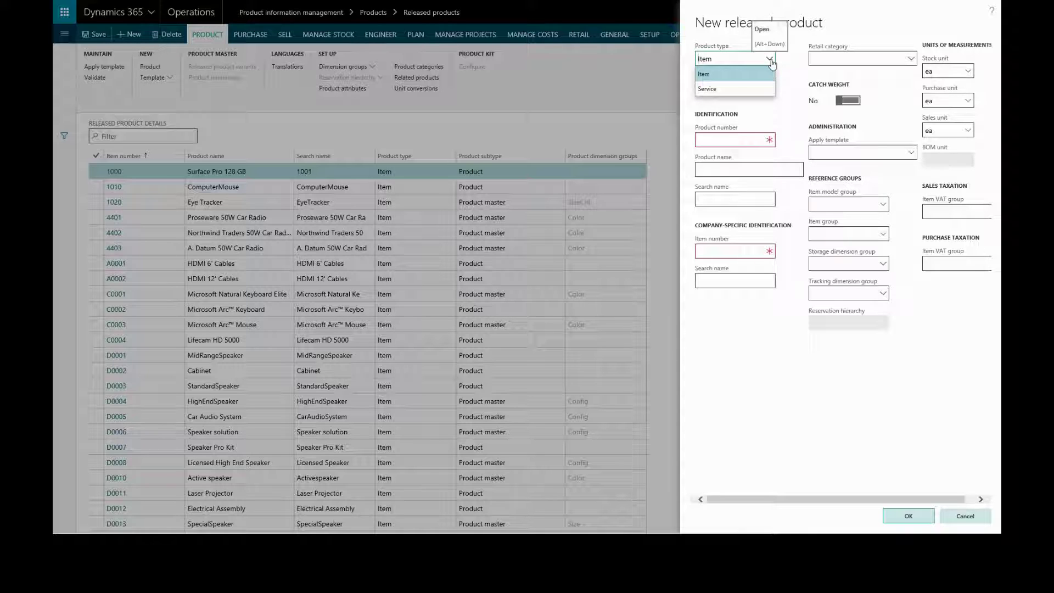
click(771, 60)
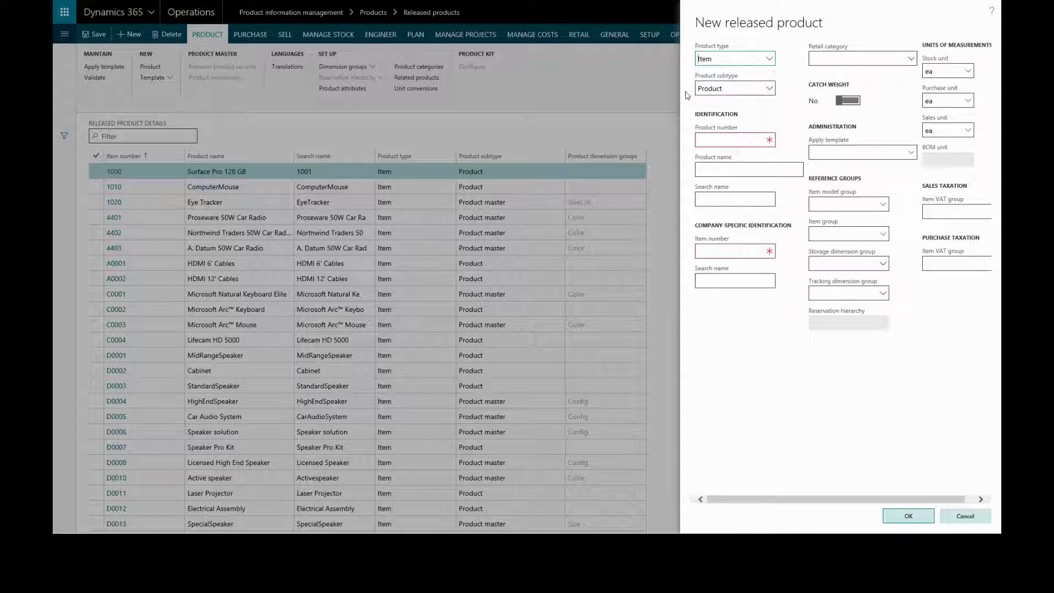
click(770, 89)
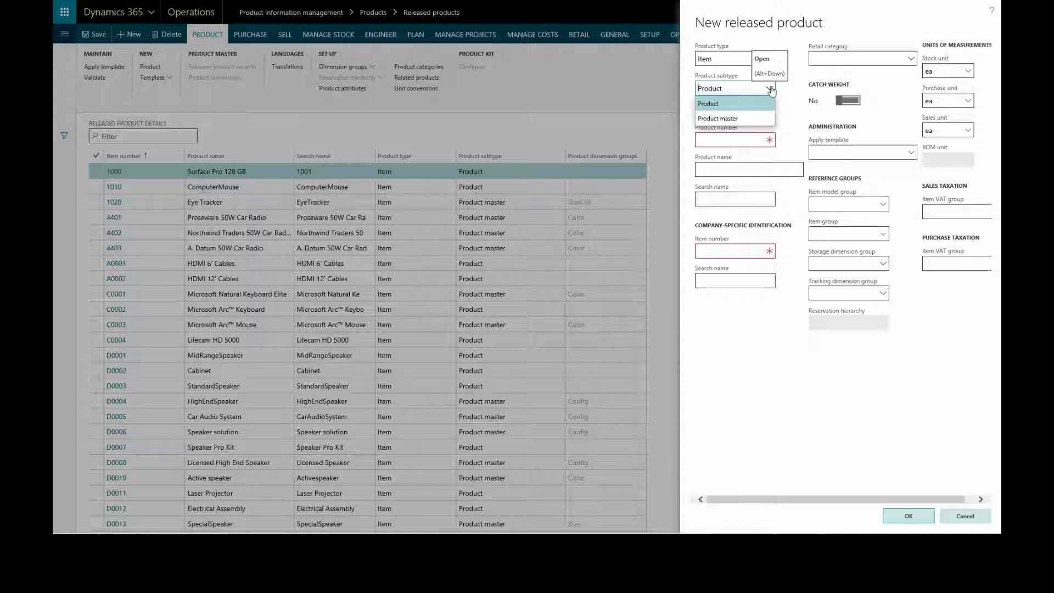
click(771, 90)
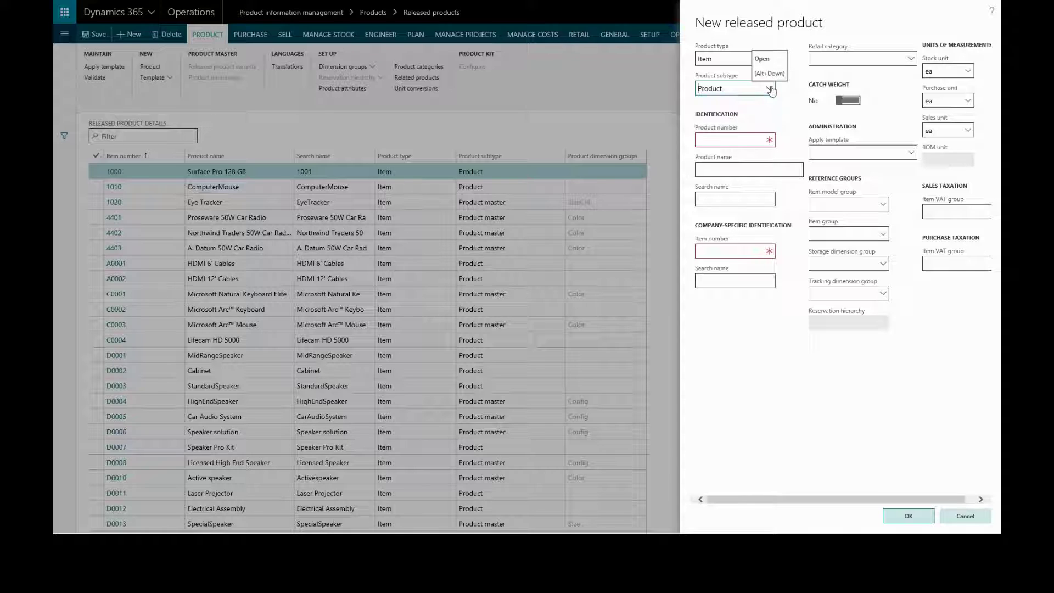
Enter product number Z12345 and name 'Box bot', letting search name fill as Boxbot
click(724, 139)
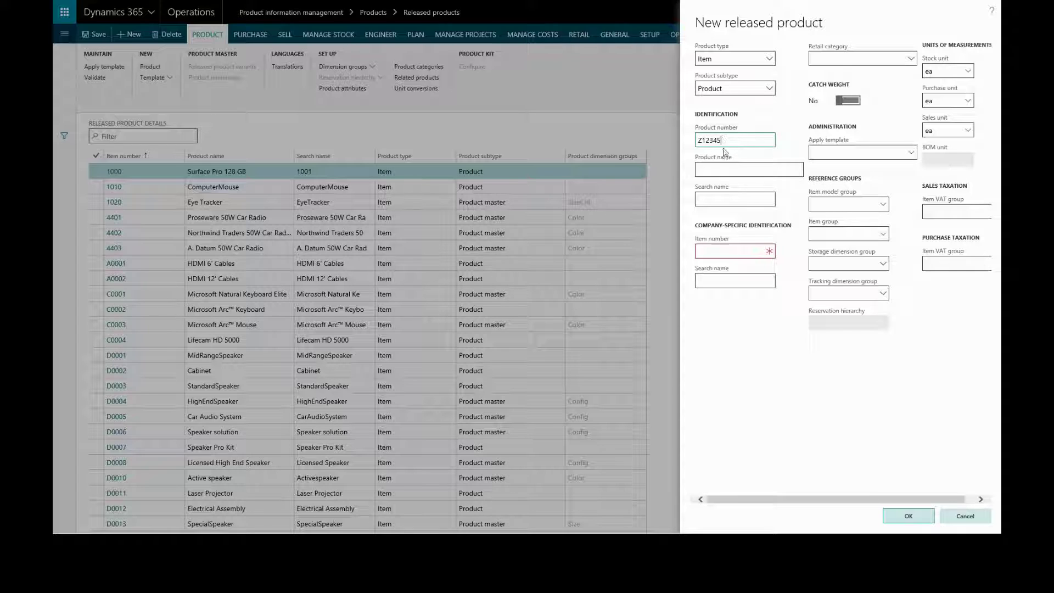
click(725, 167)
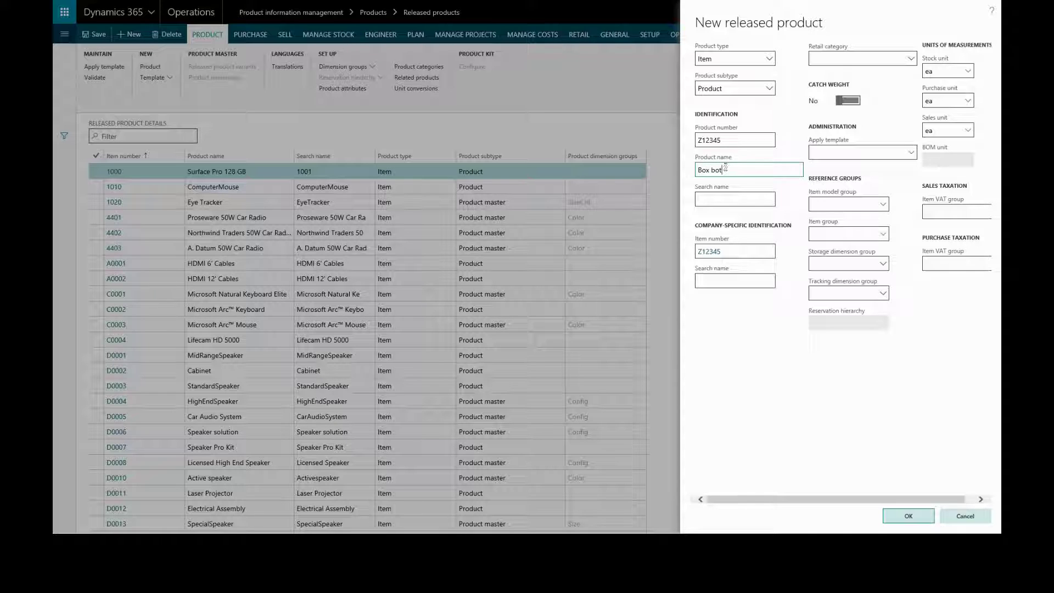
key(Tab)
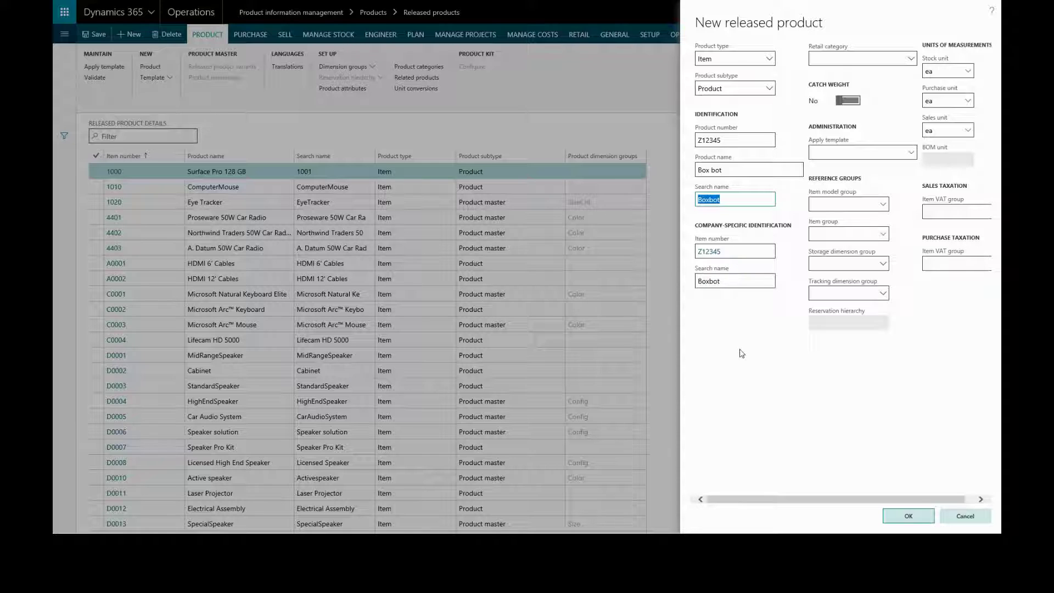
Pick Computers under Electronics as the product's retail category
click(912, 59)
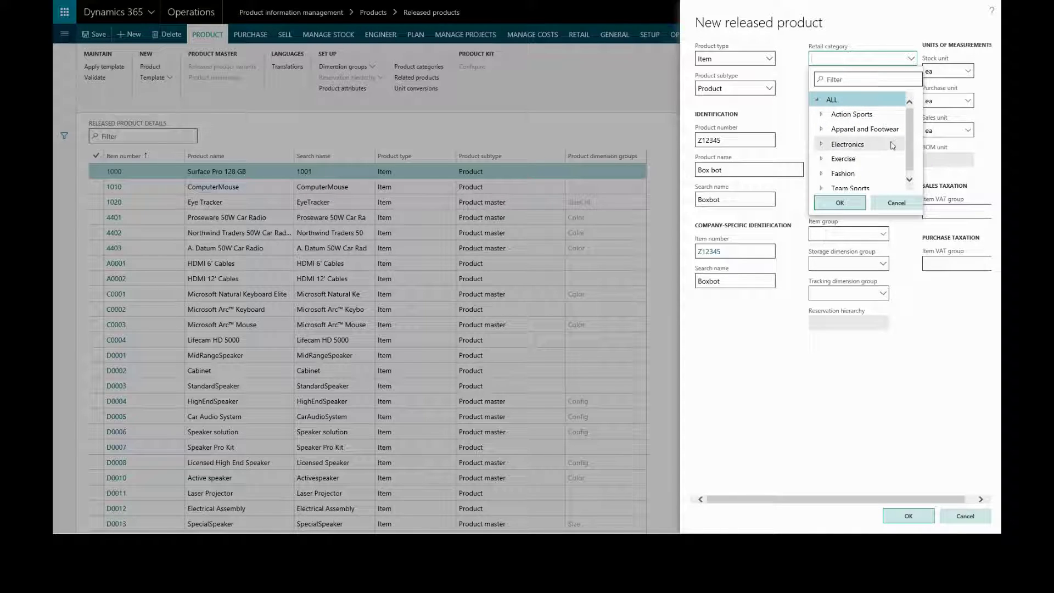
click(822, 145)
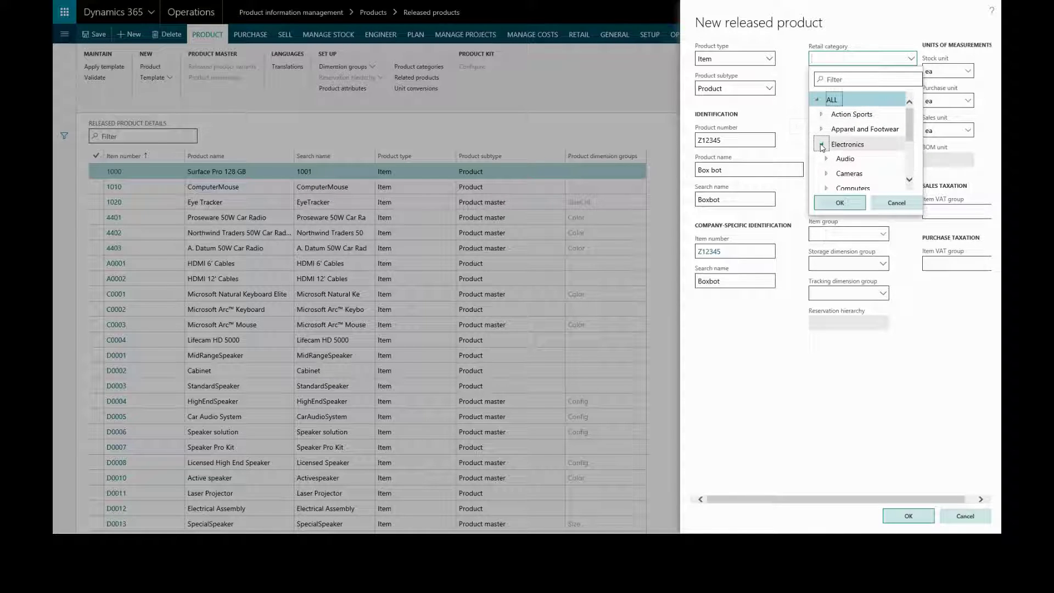
scroll(886, 158, down, 1)
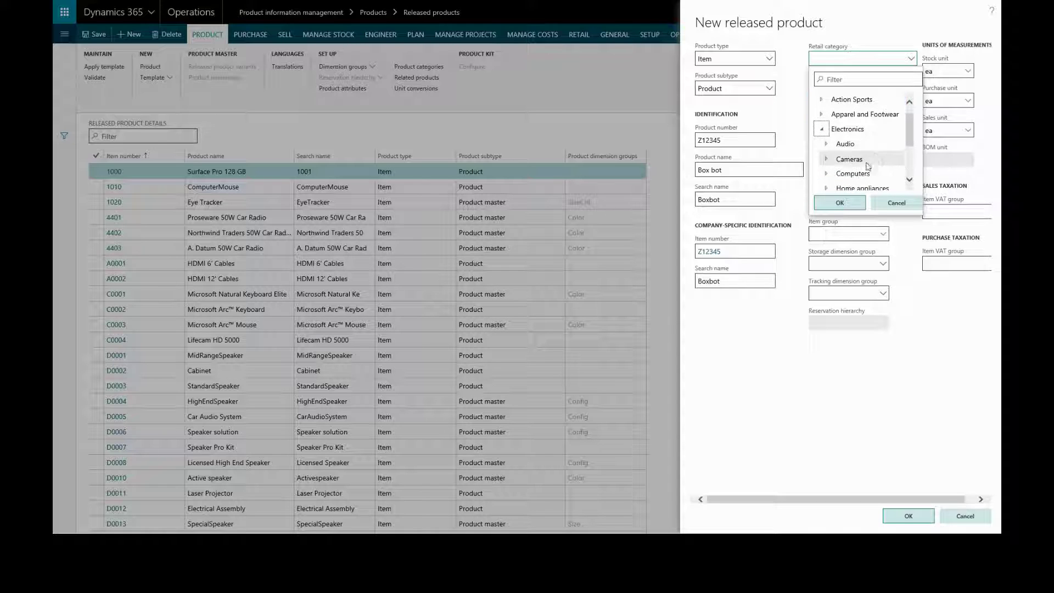
click(860, 174)
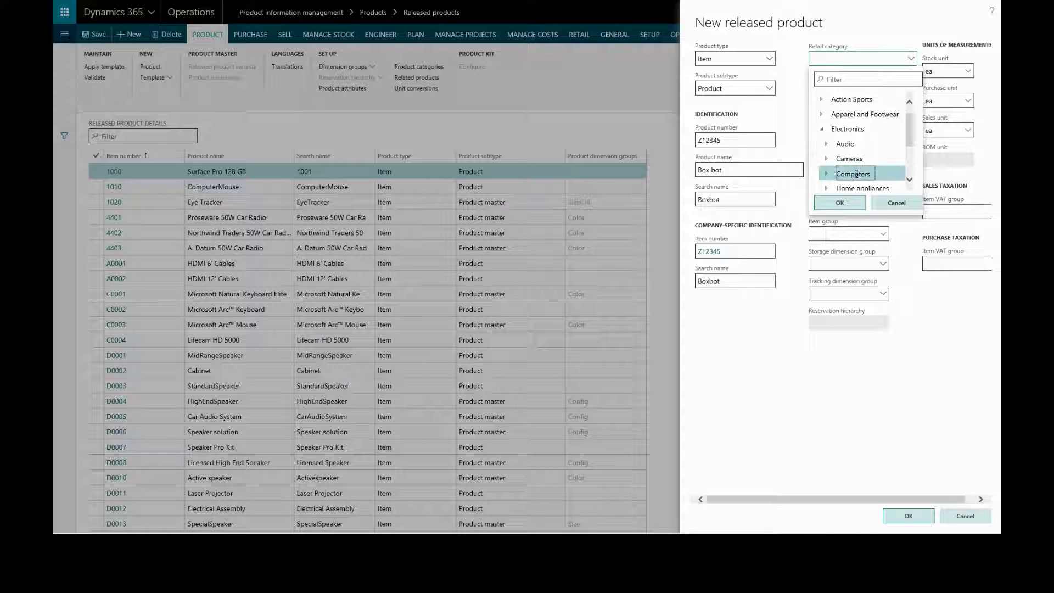
click(840, 203)
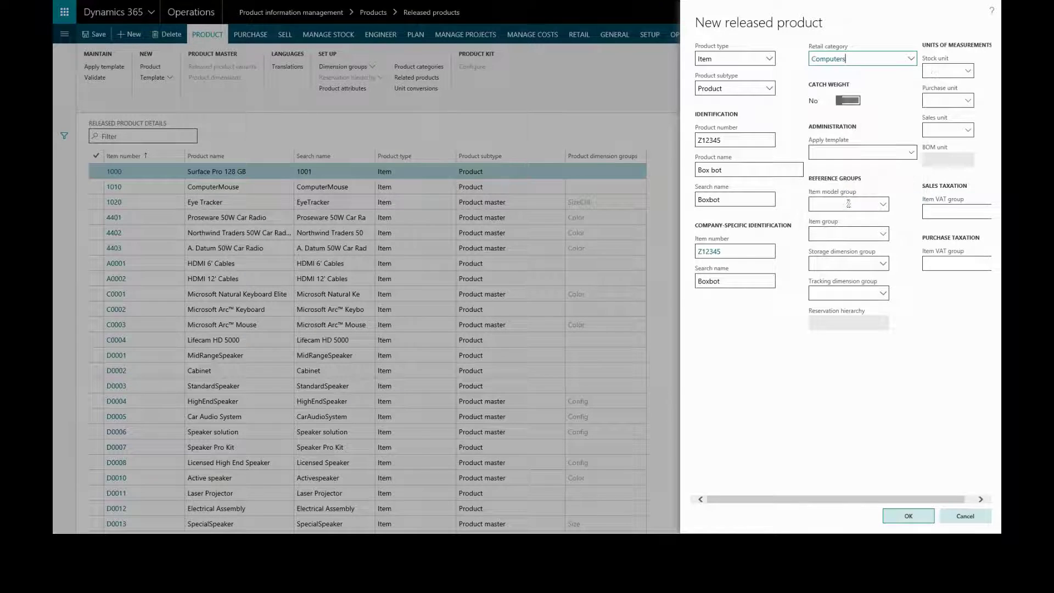
Leave the product template empty and choose FIFO as the item model group
click(912, 154)
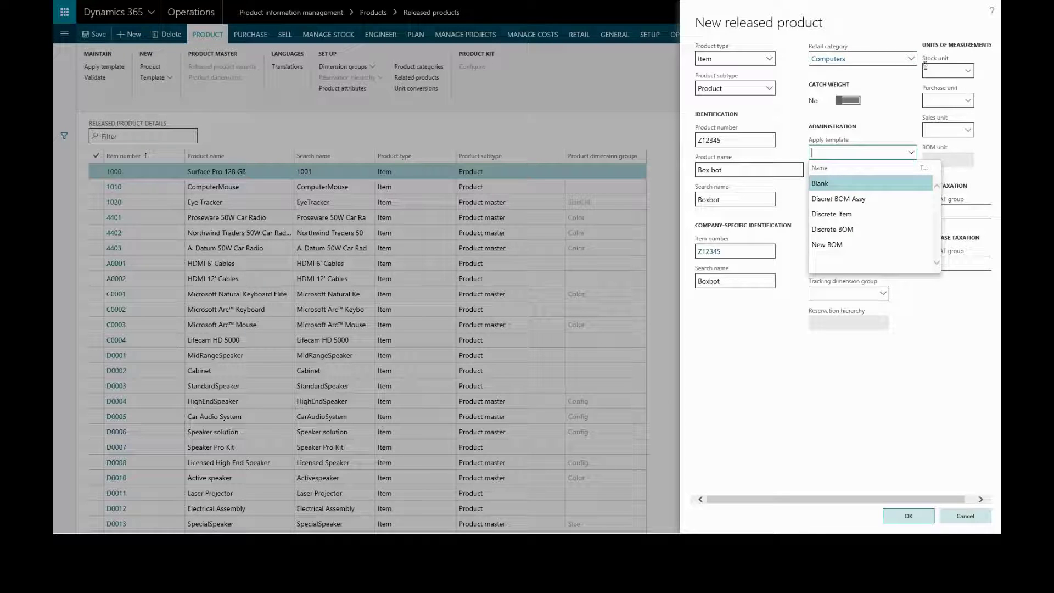
click(911, 156)
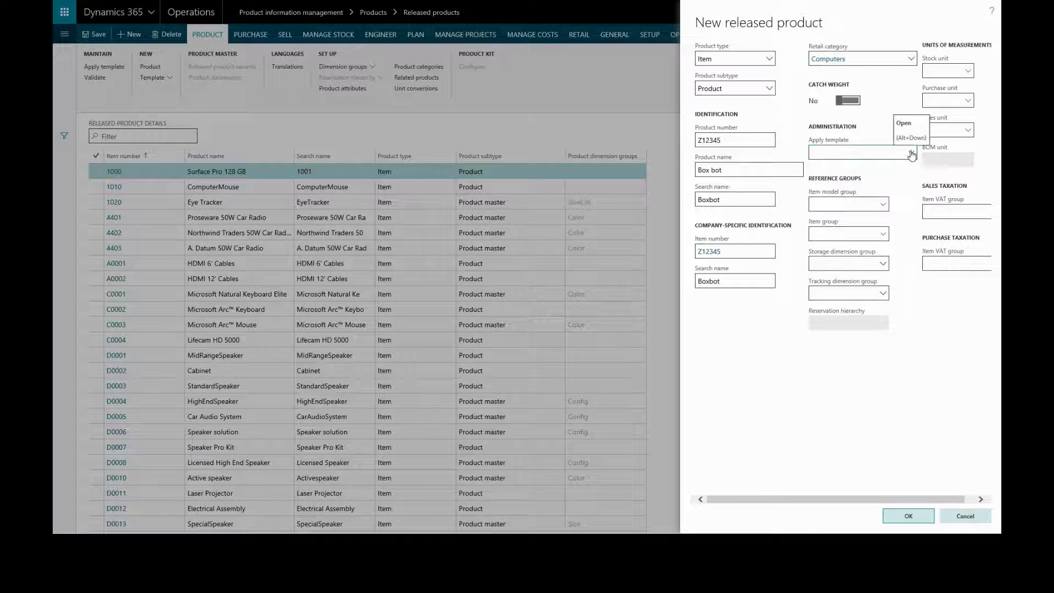
click(884, 206)
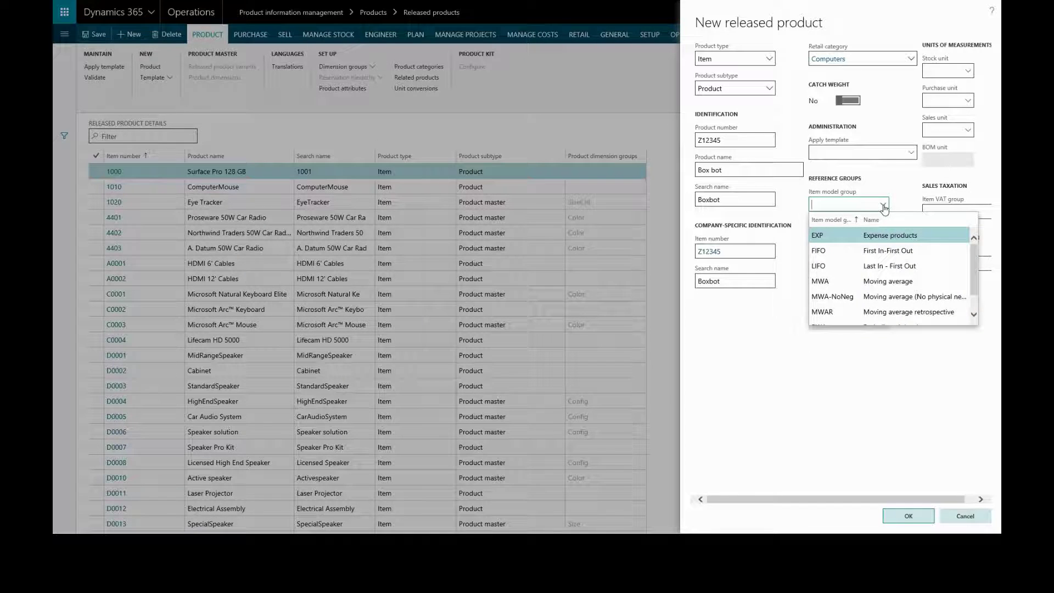
click(877, 250)
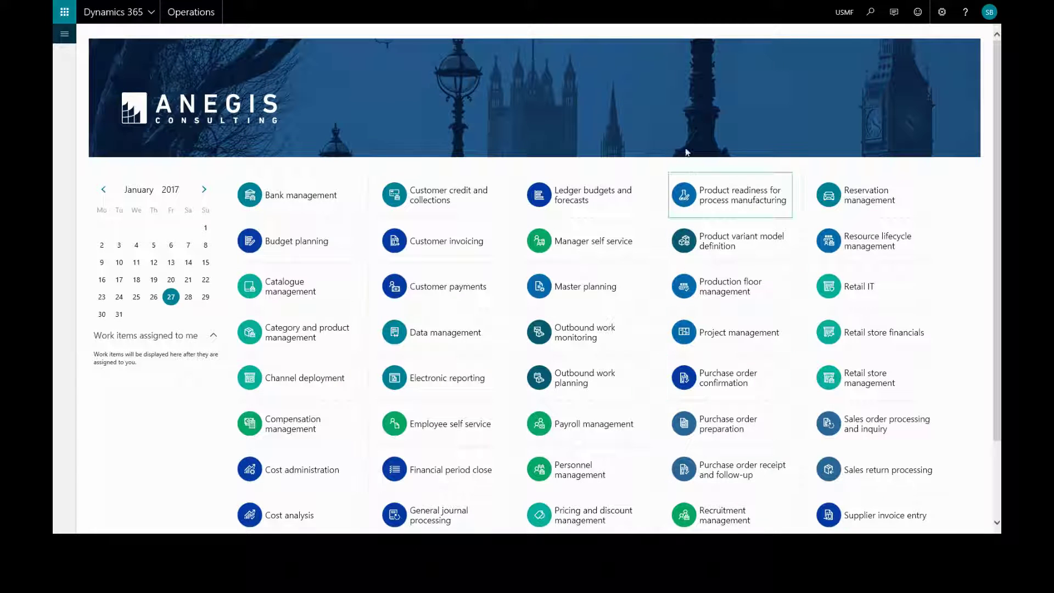
Inspect the FIFO group under Stock management > Setup > Stock > Item model groups
click(64, 37)
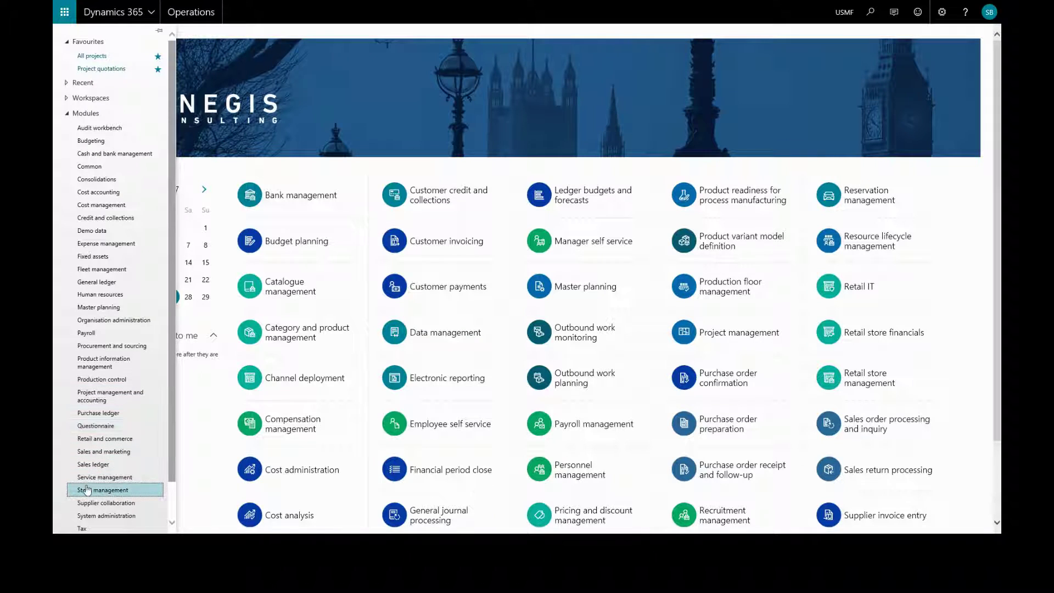
click(118, 491)
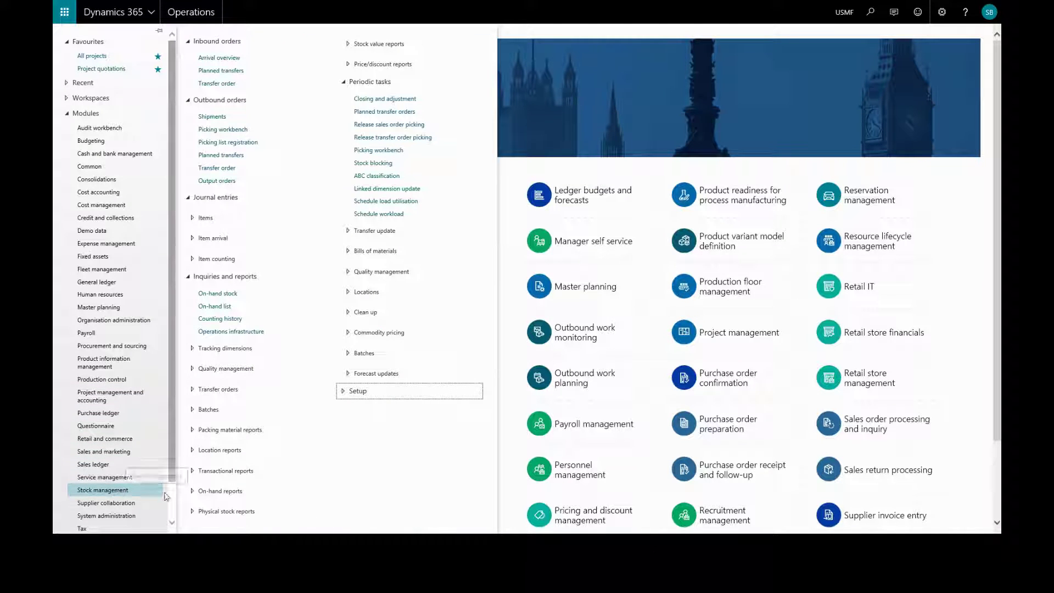
click(367, 392)
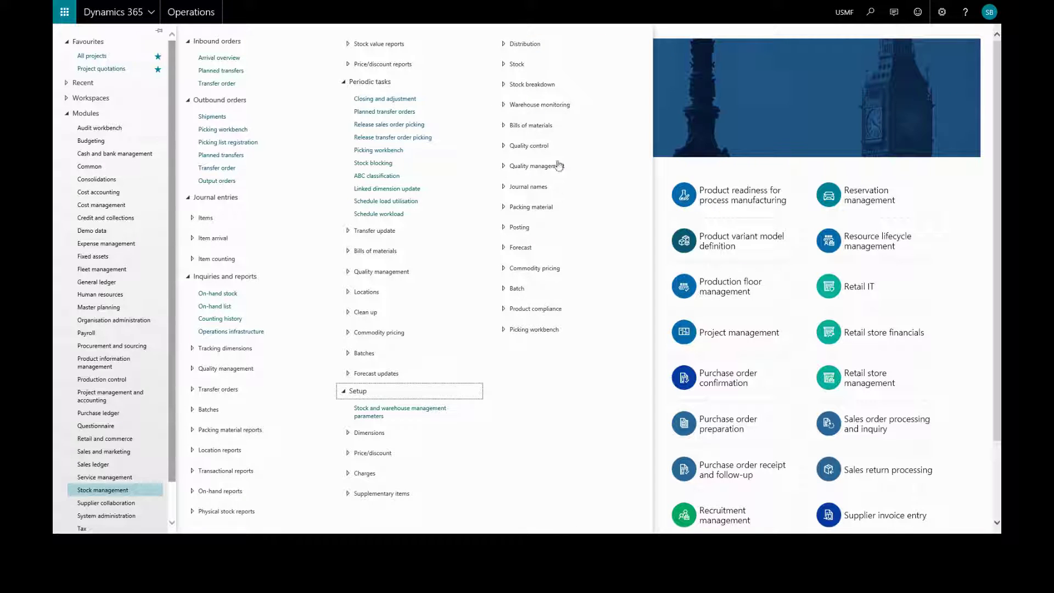
click(519, 65)
click(539, 93)
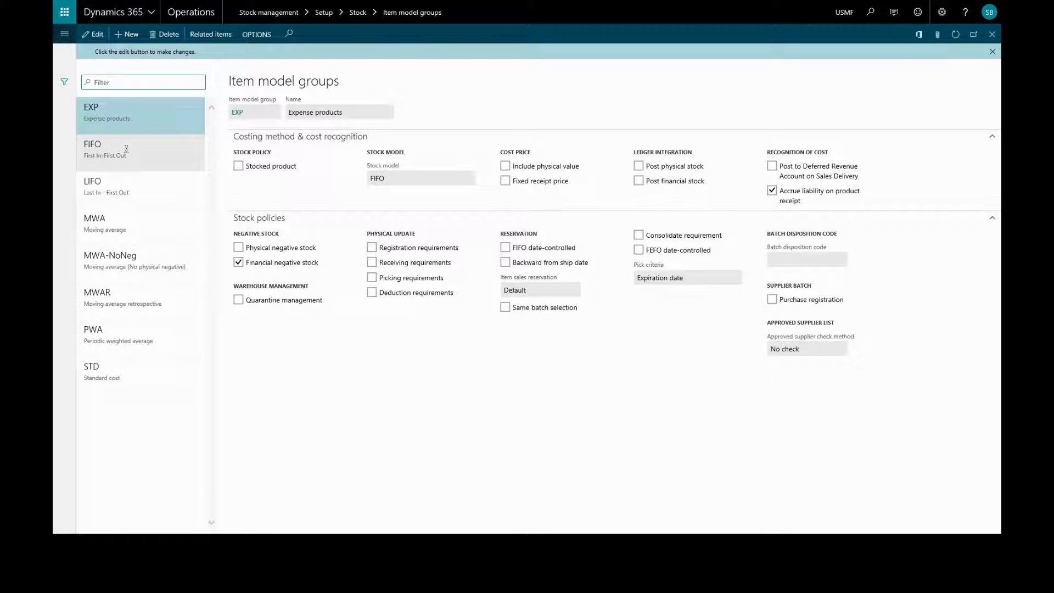
click(126, 150)
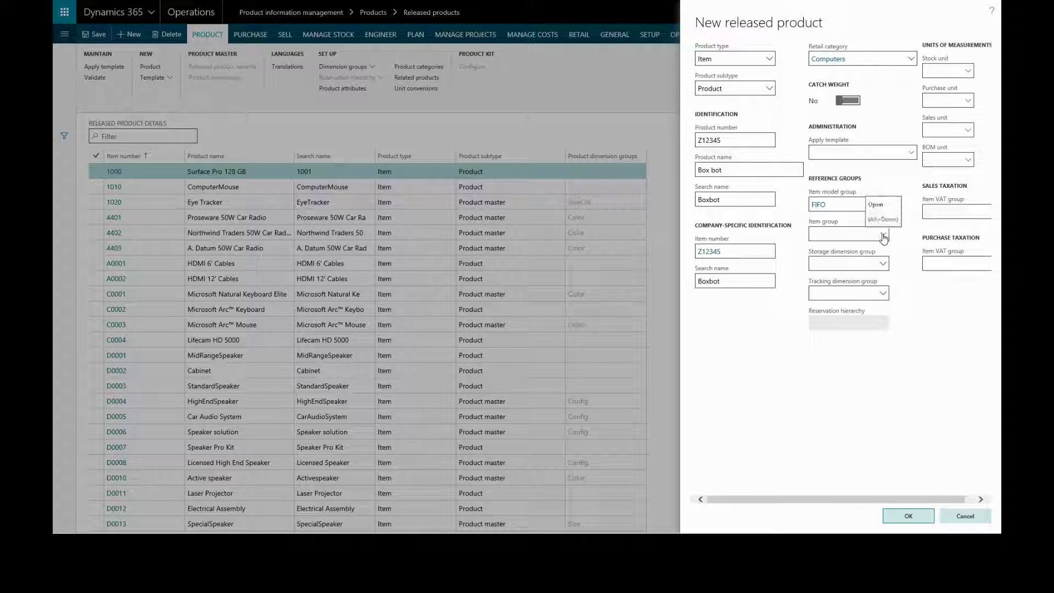
Choose Consume from the item group list
click(883, 236)
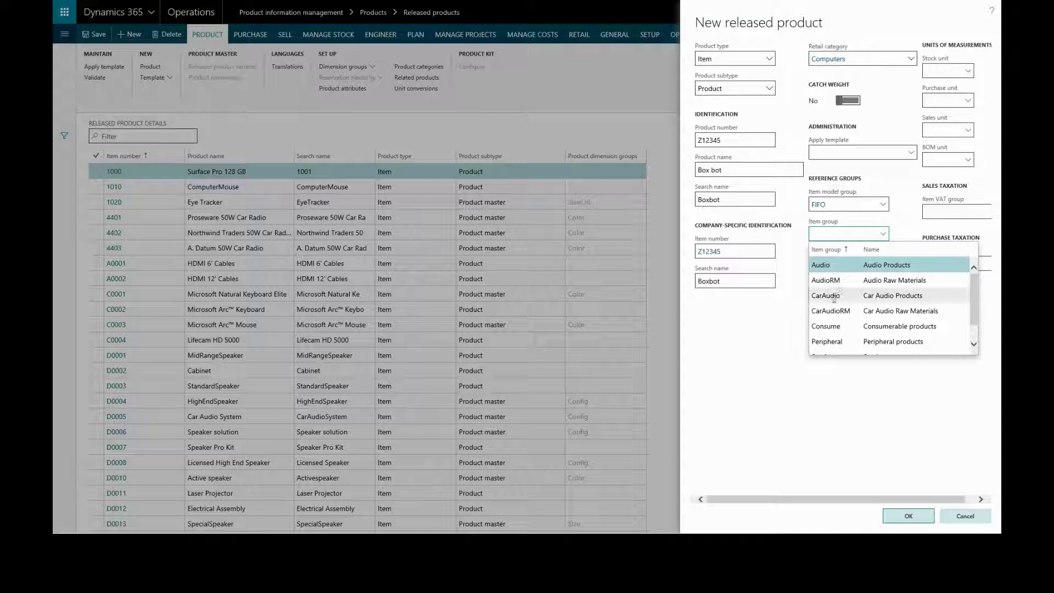
click(865, 326)
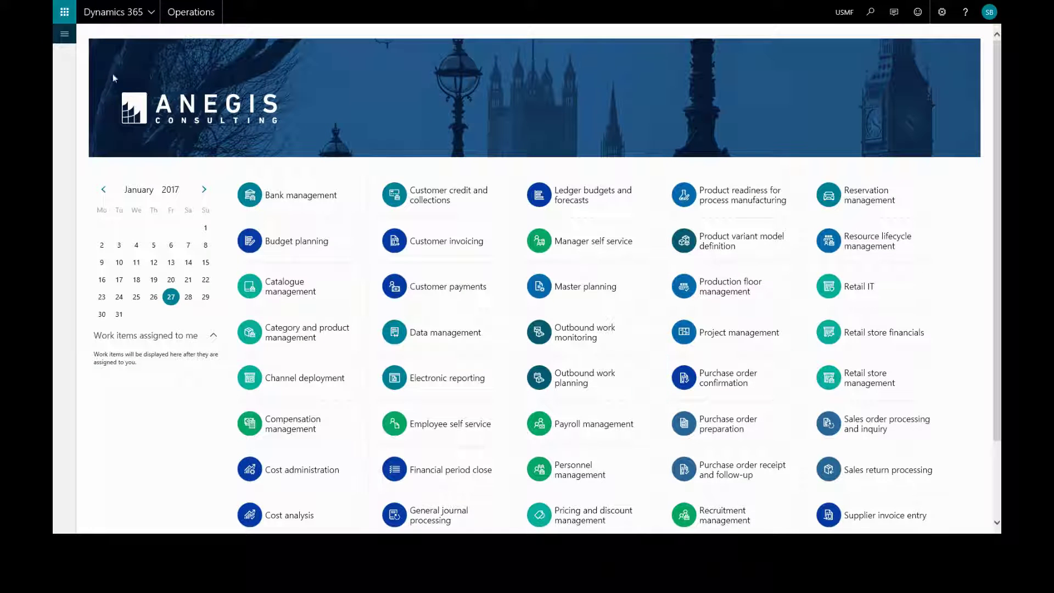
Bring up the modules list to reach Stock management's setup links
click(65, 34)
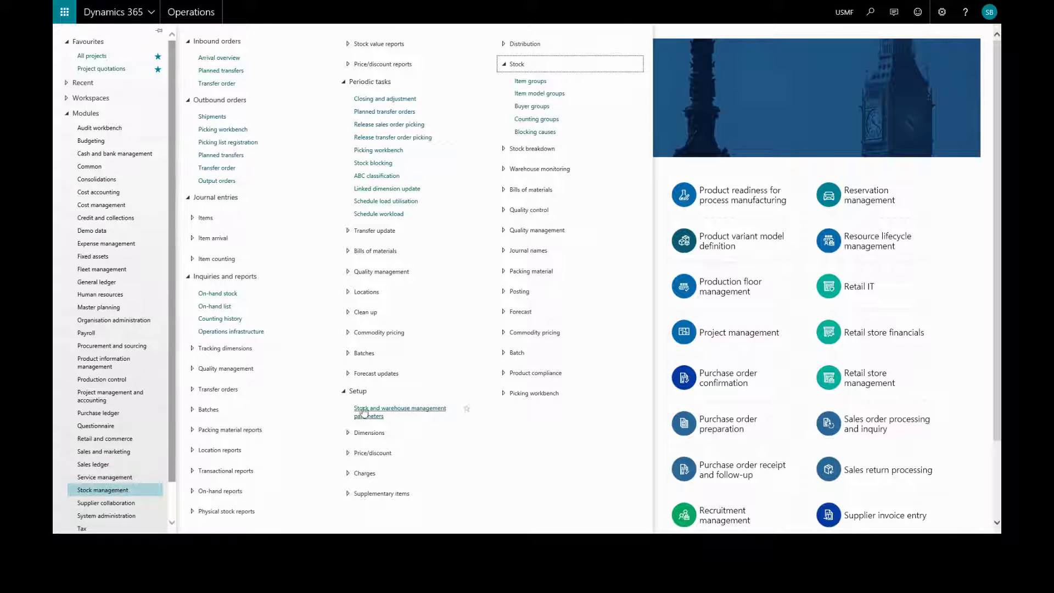
Edit the Consume item group and browse main accounts for Cost of units, invoiced
click(530, 82)
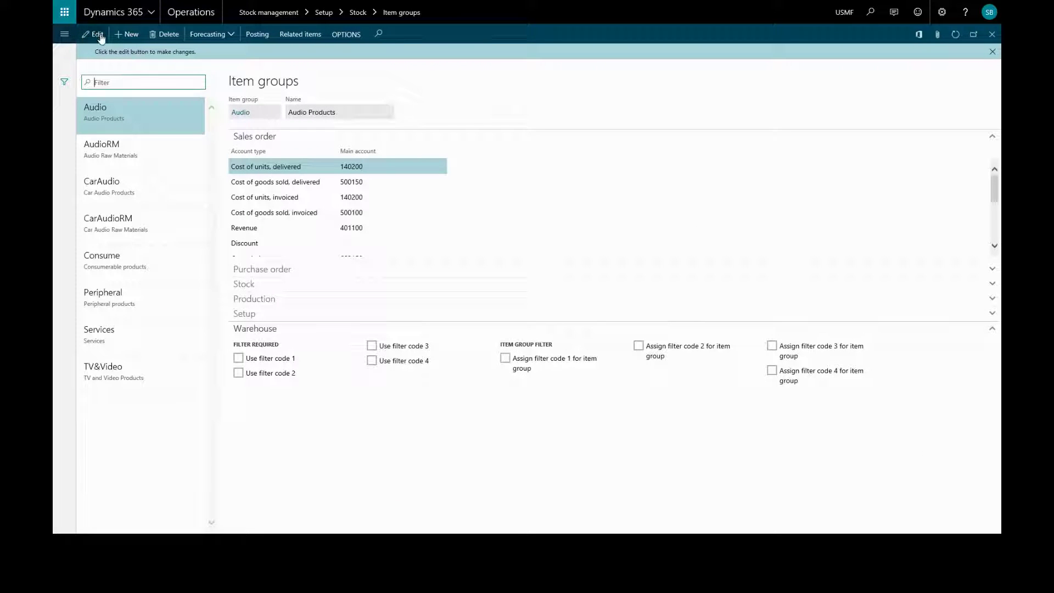
click(125, 276)
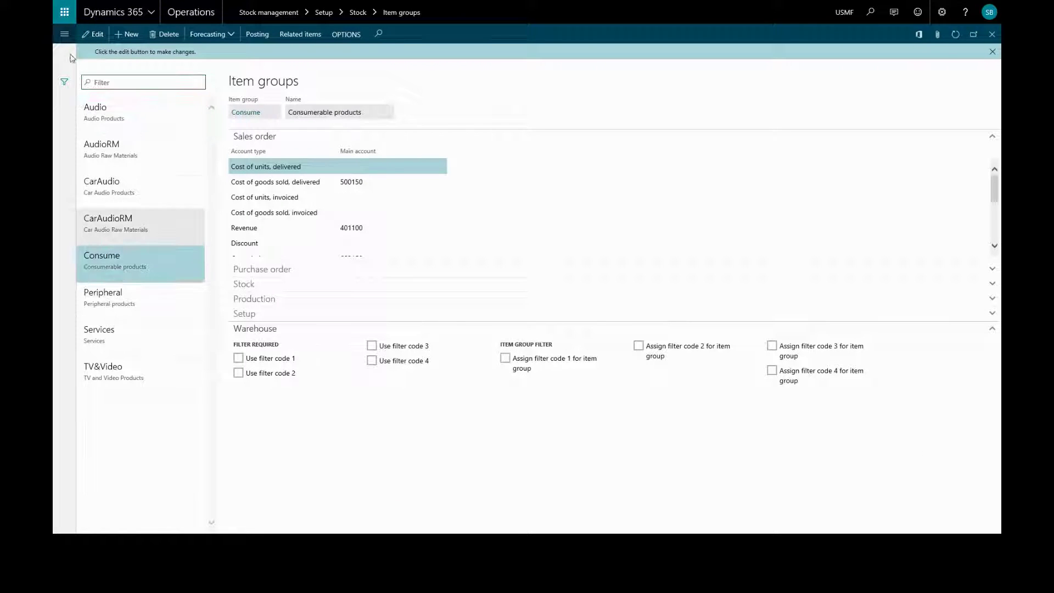
click(97, 35)
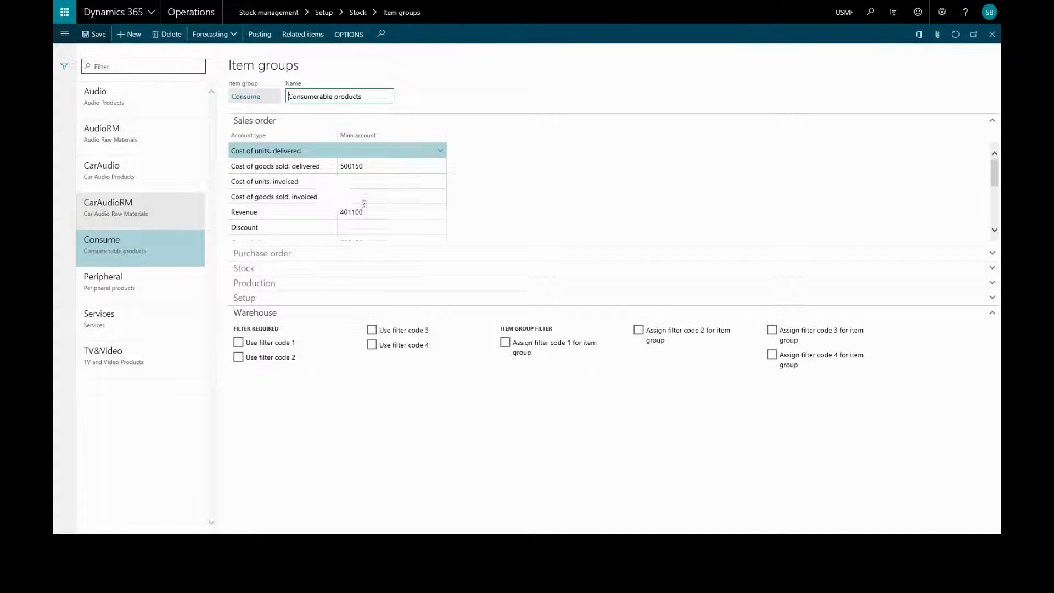
click(436, 179)
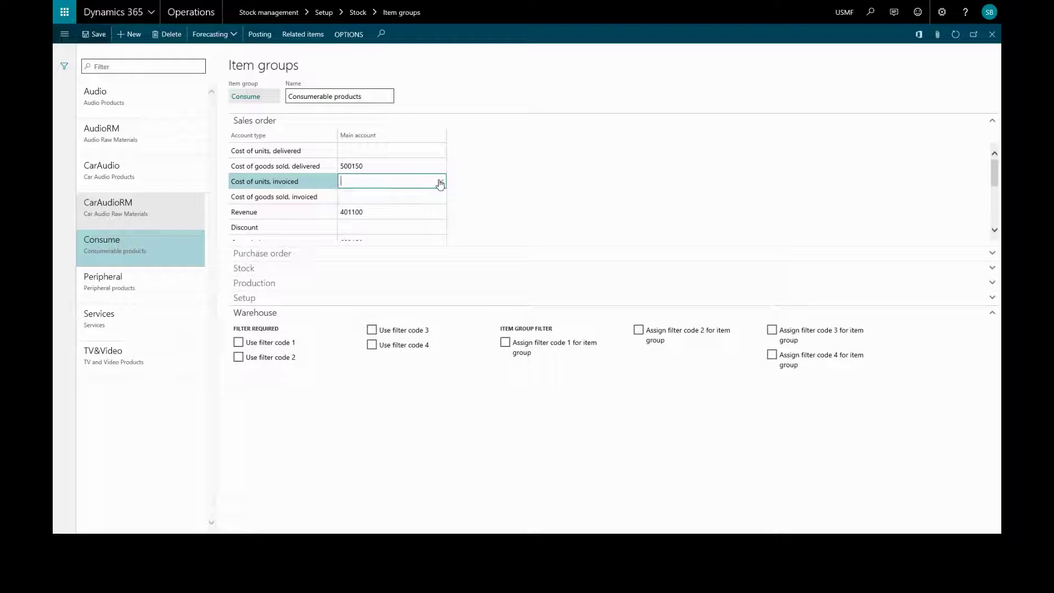
click(440, 182)
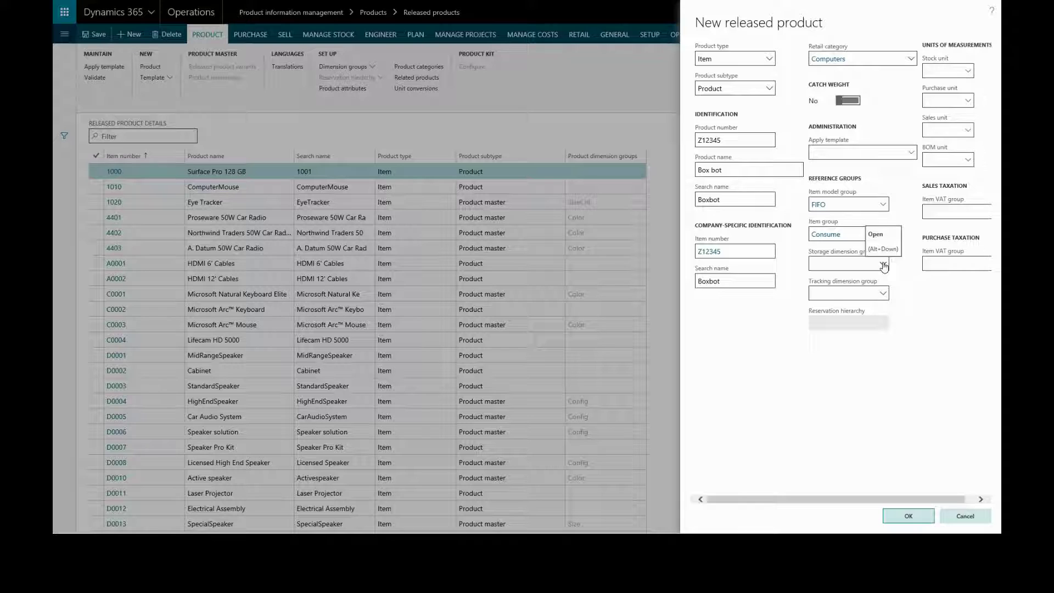
Review the storage dimension groups Site and SiteWH, selecting SiteWH
click(883, 265)
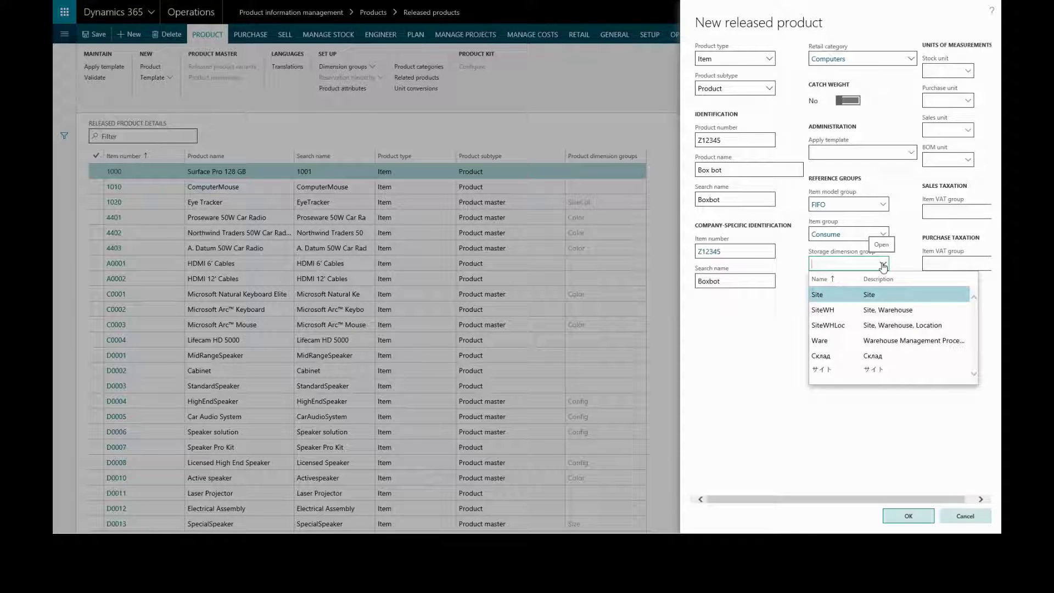
click(899, 313)
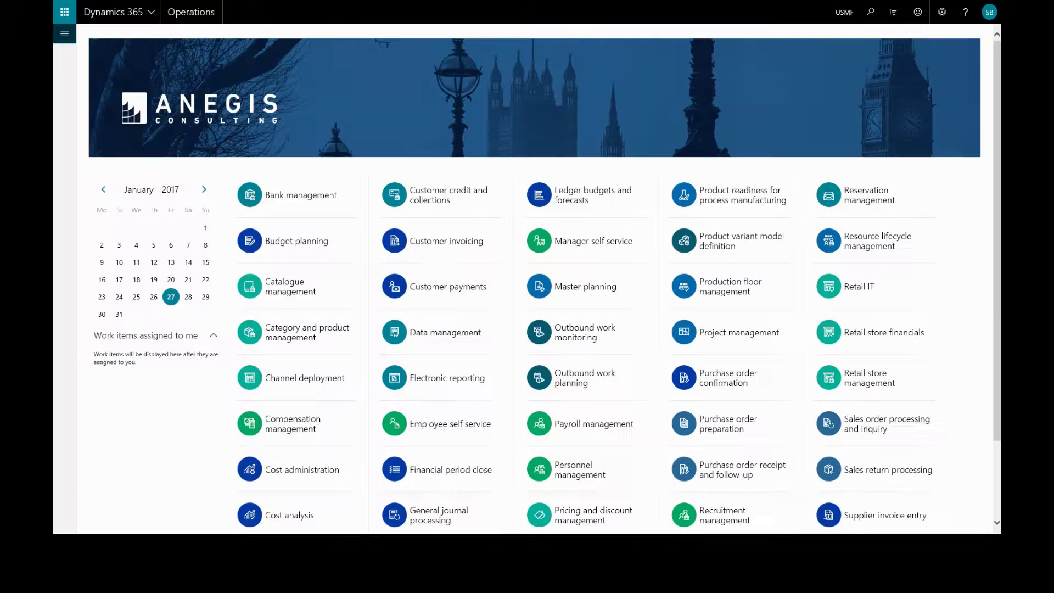
Go to Product information management > Storage dimension groups and review the SiteWH group's settings
click(65, 37)
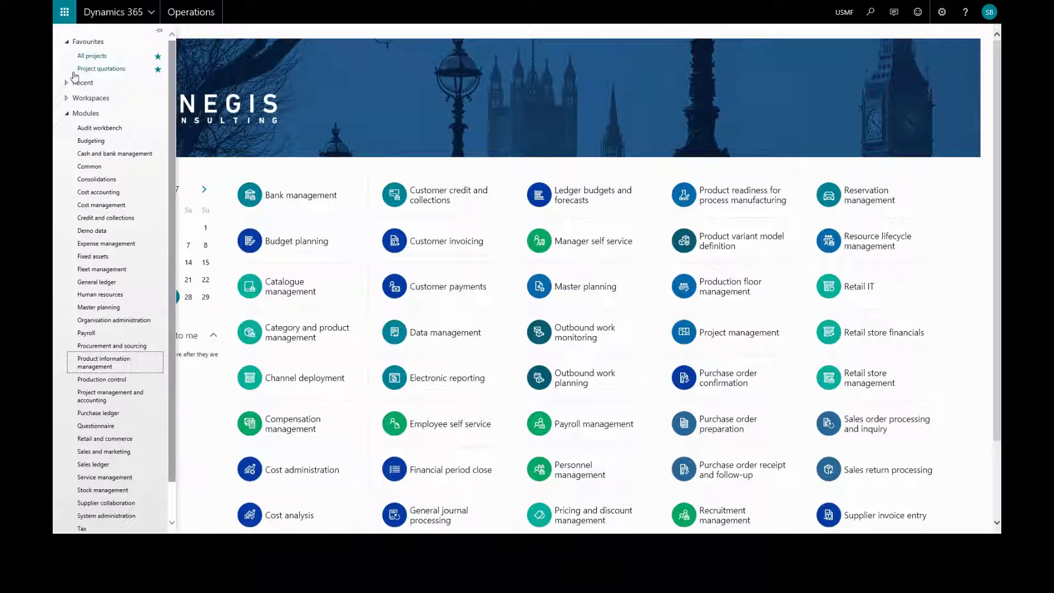
click(114, 366)
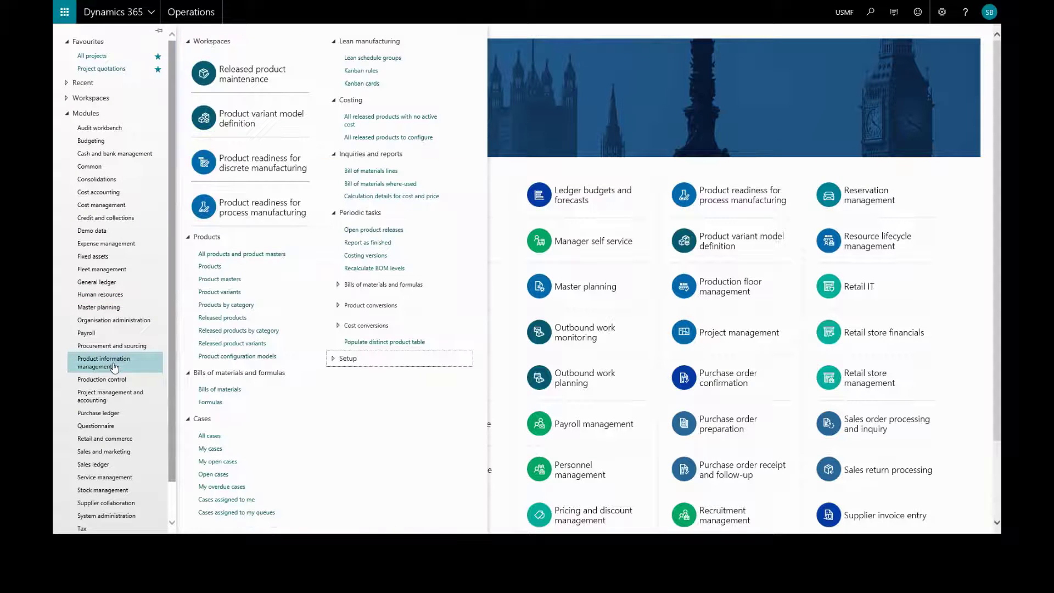
click(354, 364)
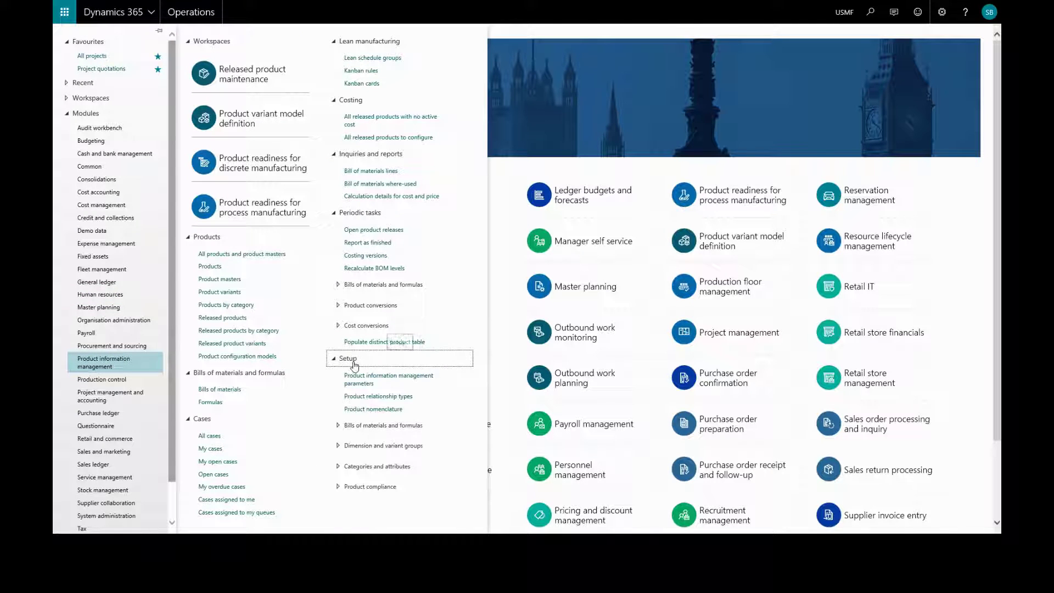
click(367, 448)
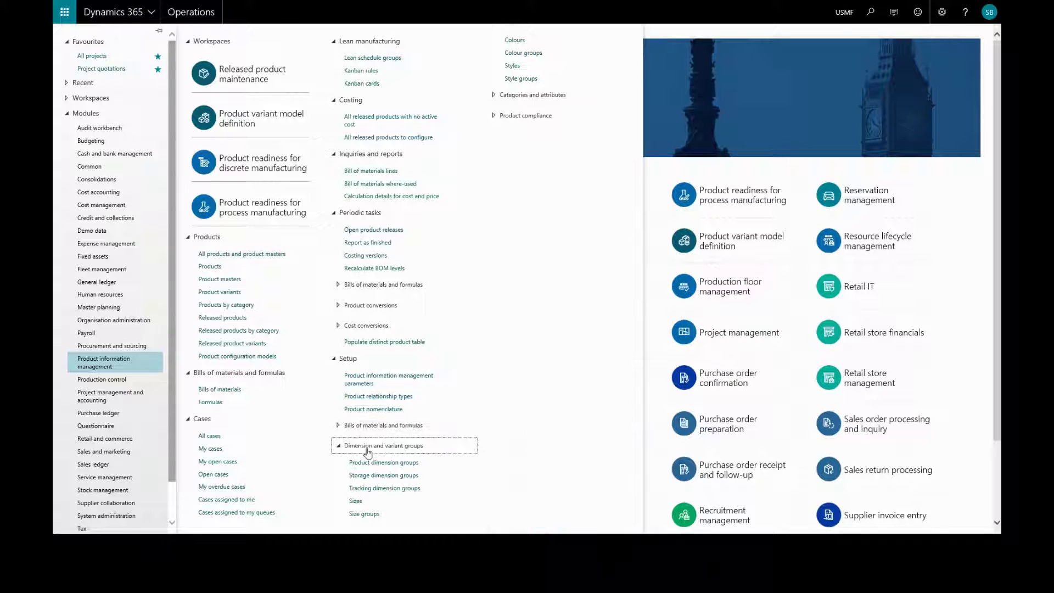
click(379, 476)
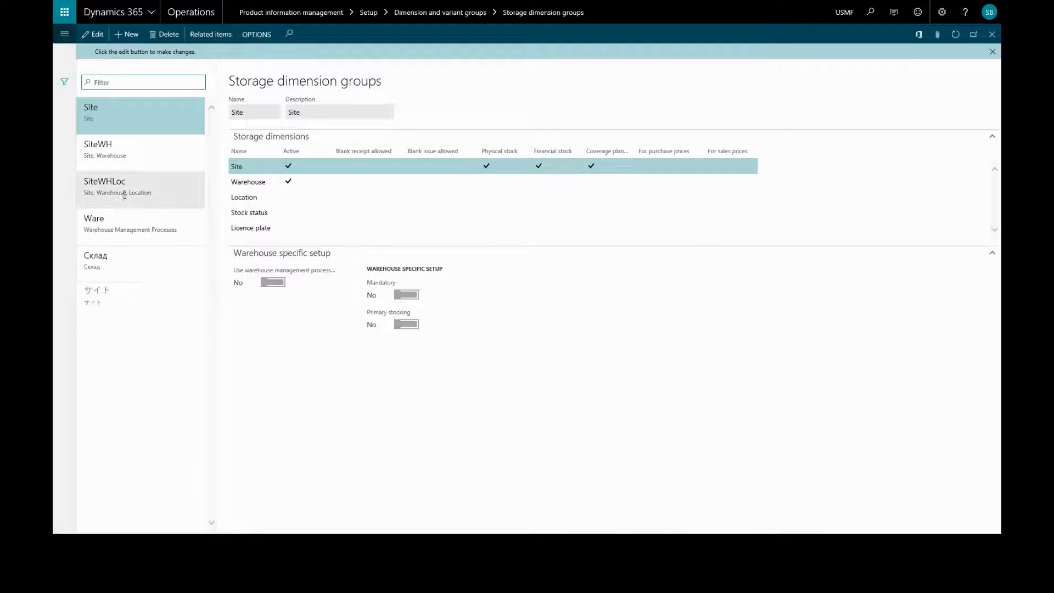
click(126, 154)
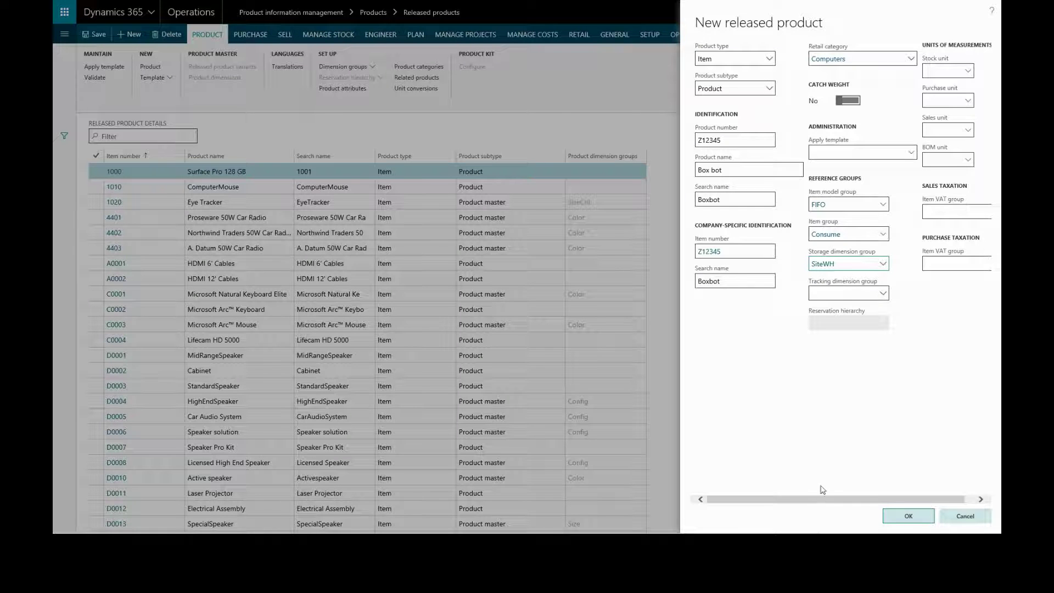
Set Box bot's tracking dimension group to Batch-Phy
click(883, 295)
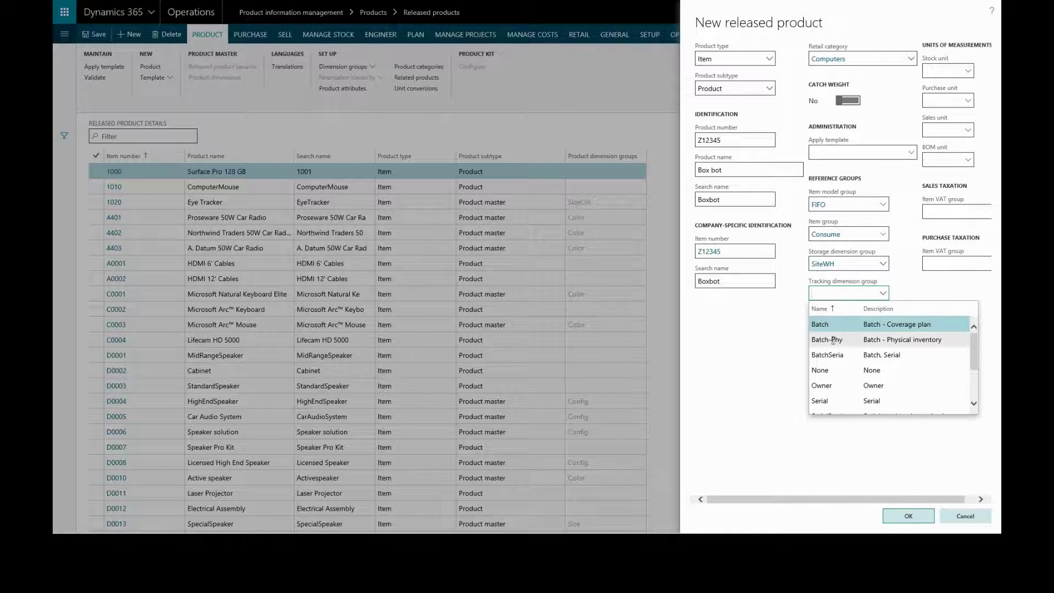
click(877, 340)
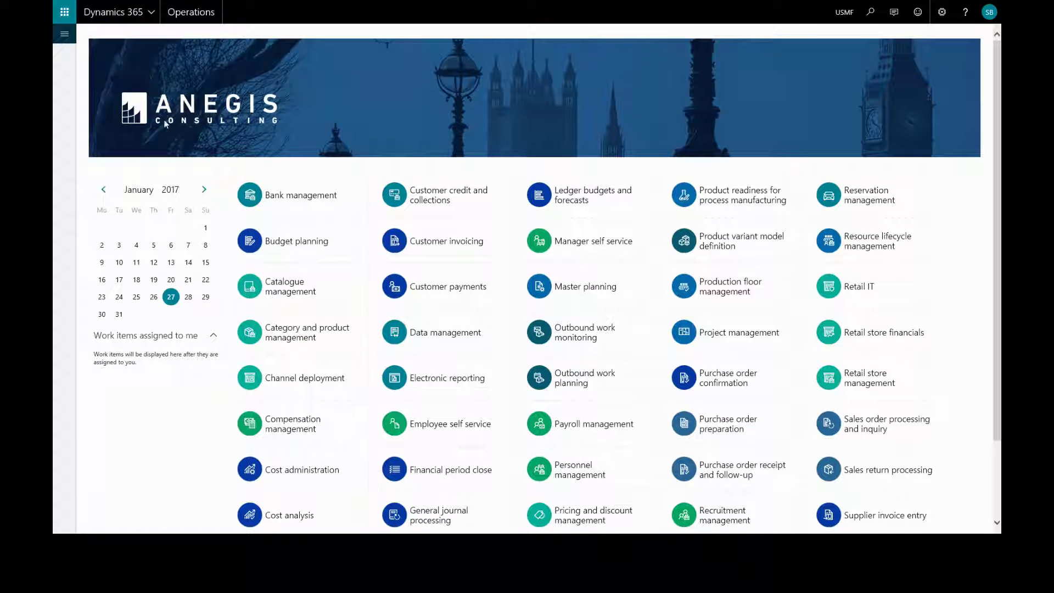
Open Tracking dimension groups and review the Batch-Phy group's settings
click(65, 31)
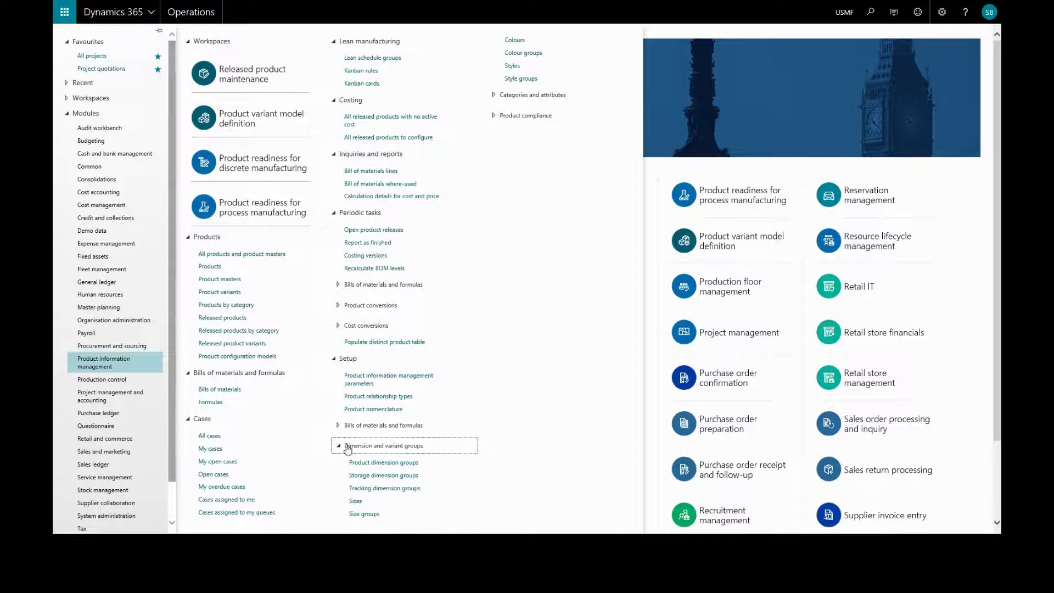
click(383, 489)
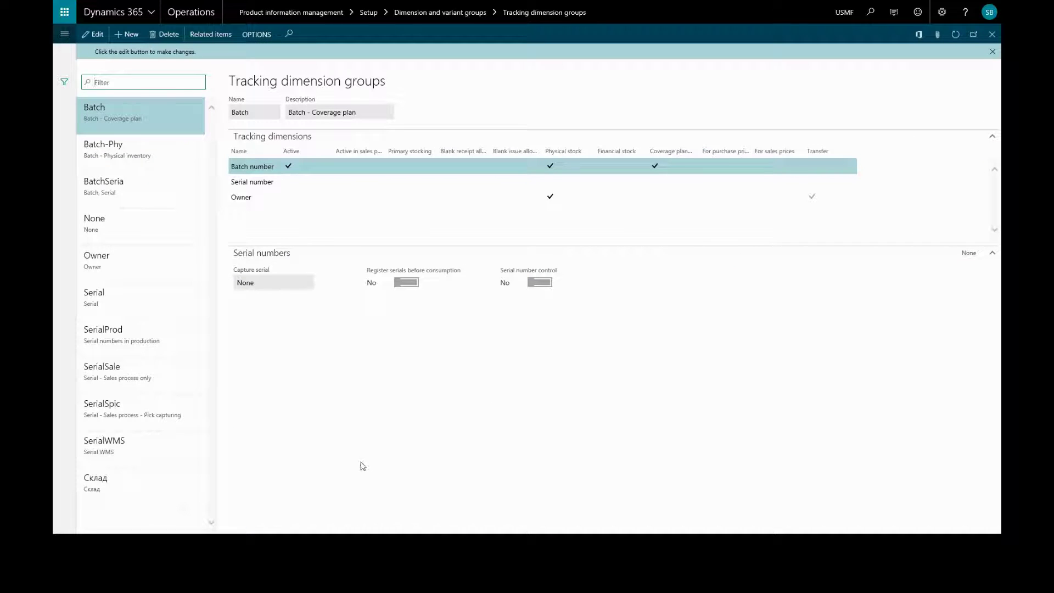
click(121, 151)
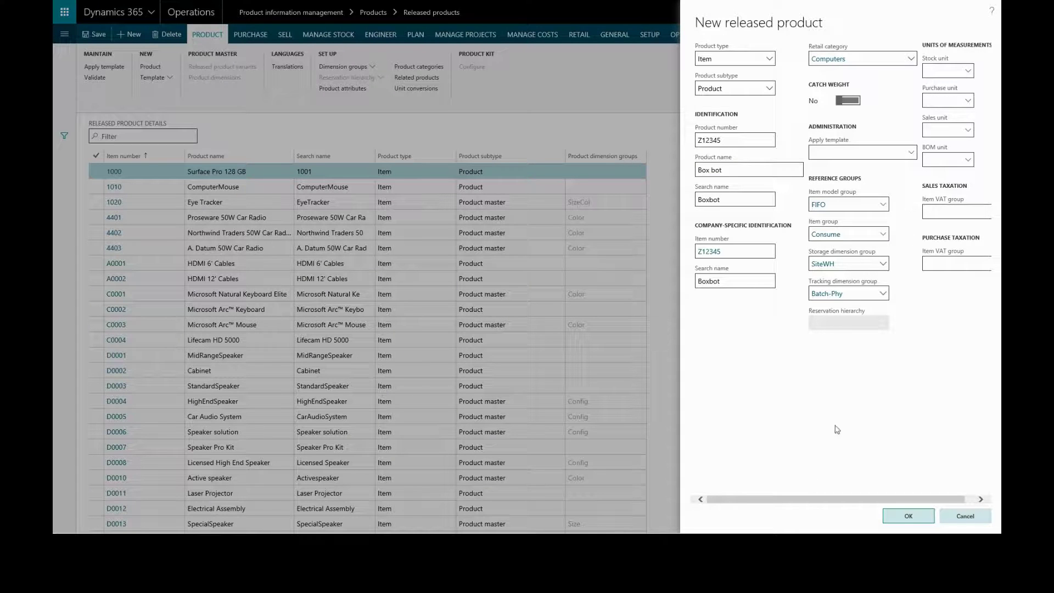
Create released product Z12345 Box bot and bring up the modules list
click(905, 517)
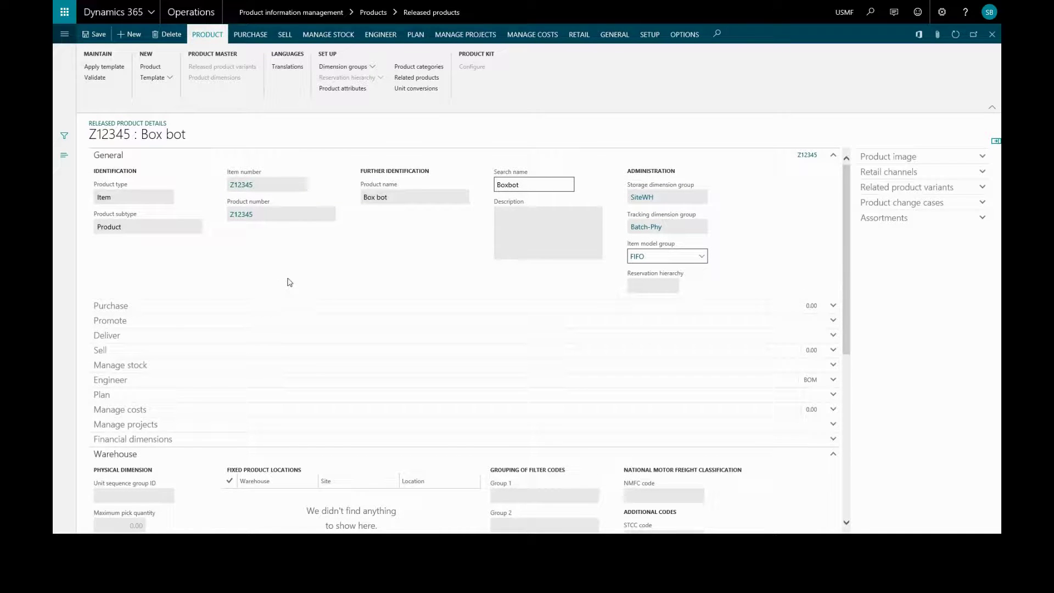
click(64, 34)
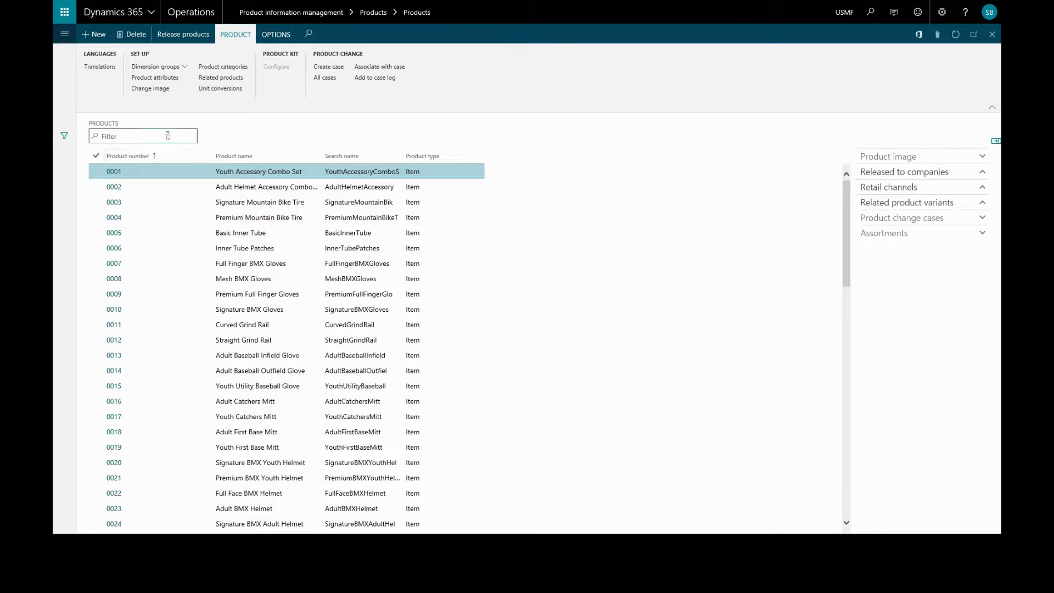
Filter the Products list to names containing 'box' and start releasing Box bot (Z12345)
text(box)
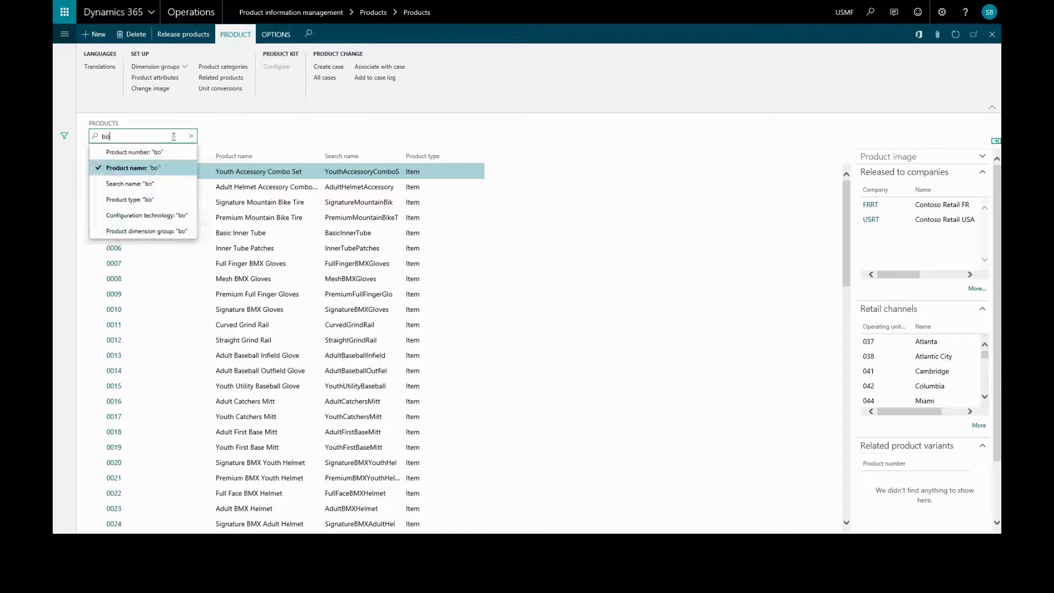
click(172, 168)
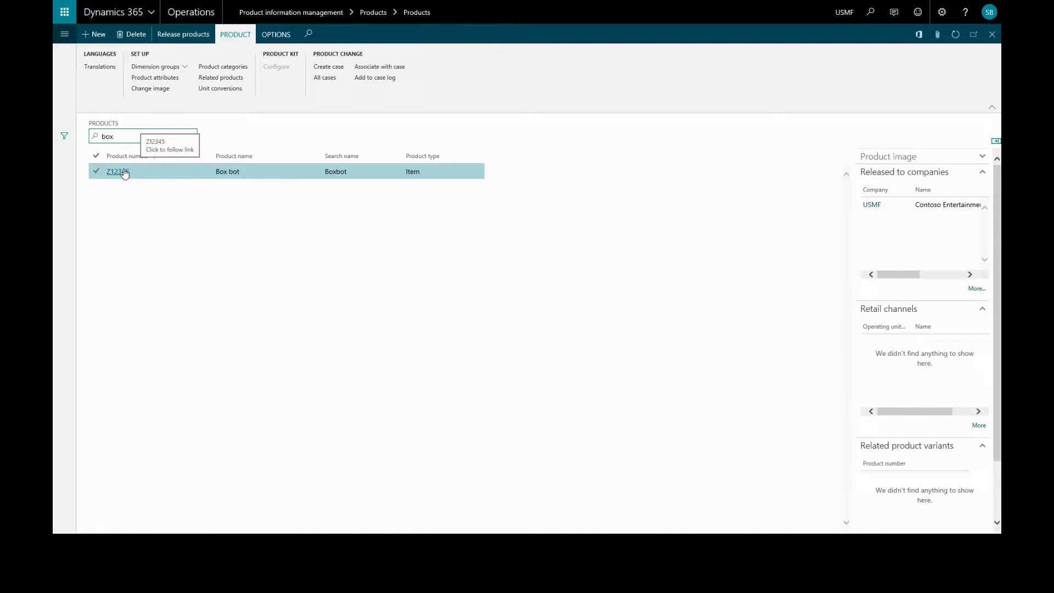
click(185, 34)
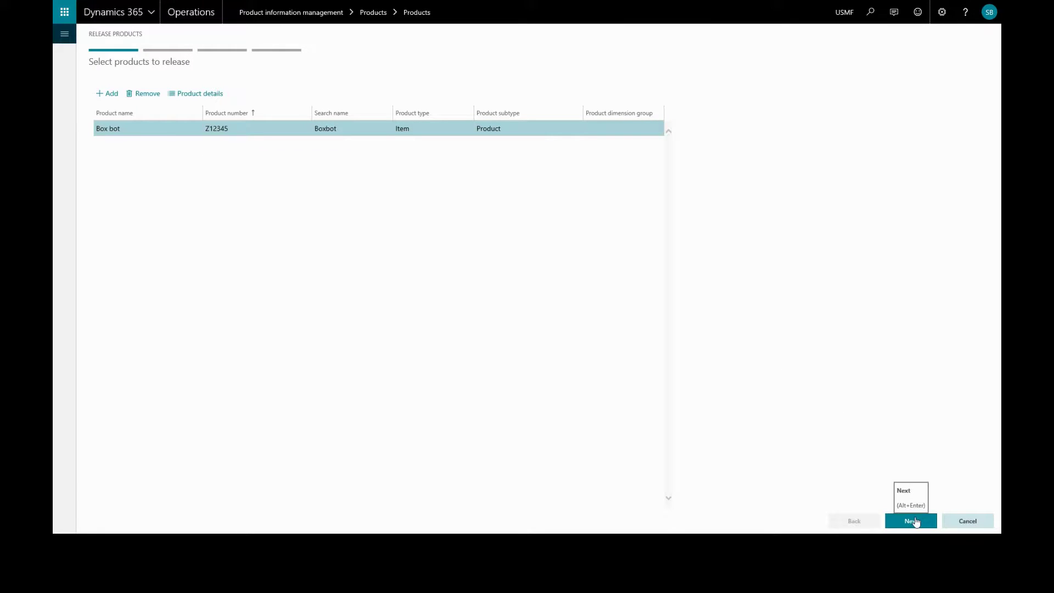
Choose BRMF as the target company and reach confirmation showing 1 product, 1 company
click(916, 522)
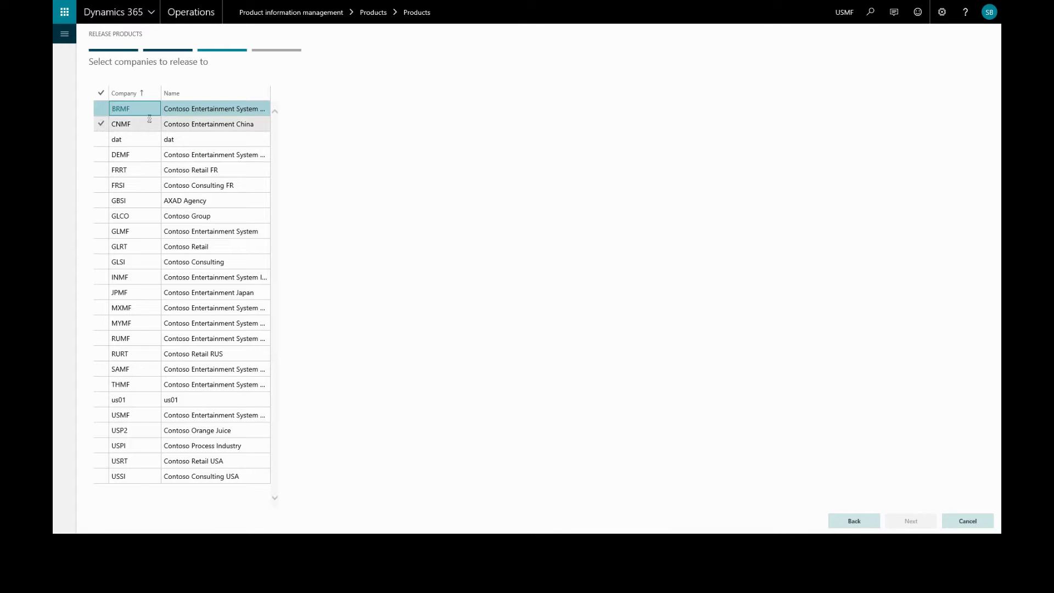
click(101, 108)
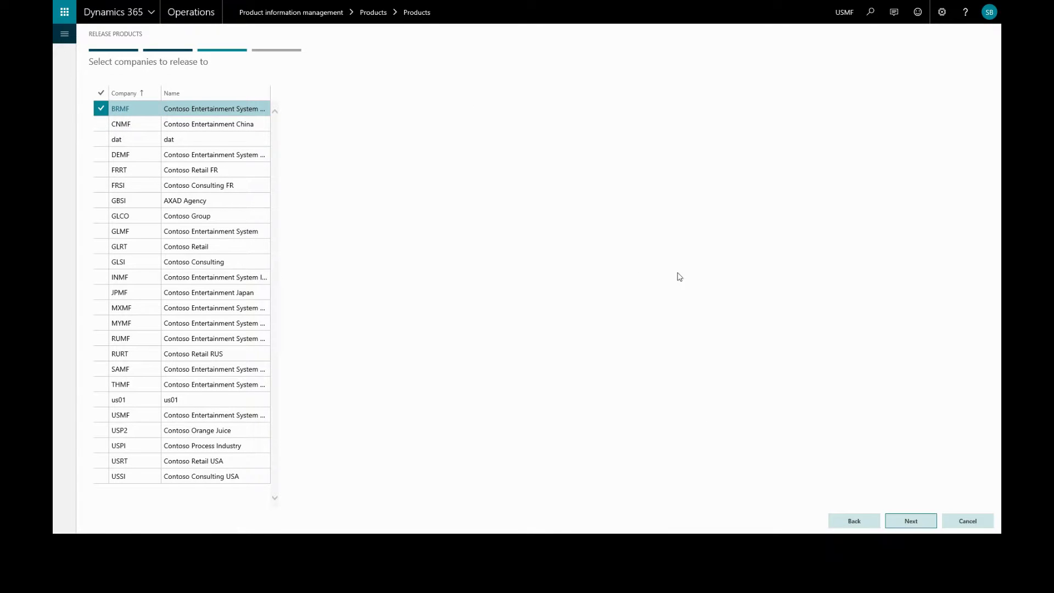
click(915, 524)
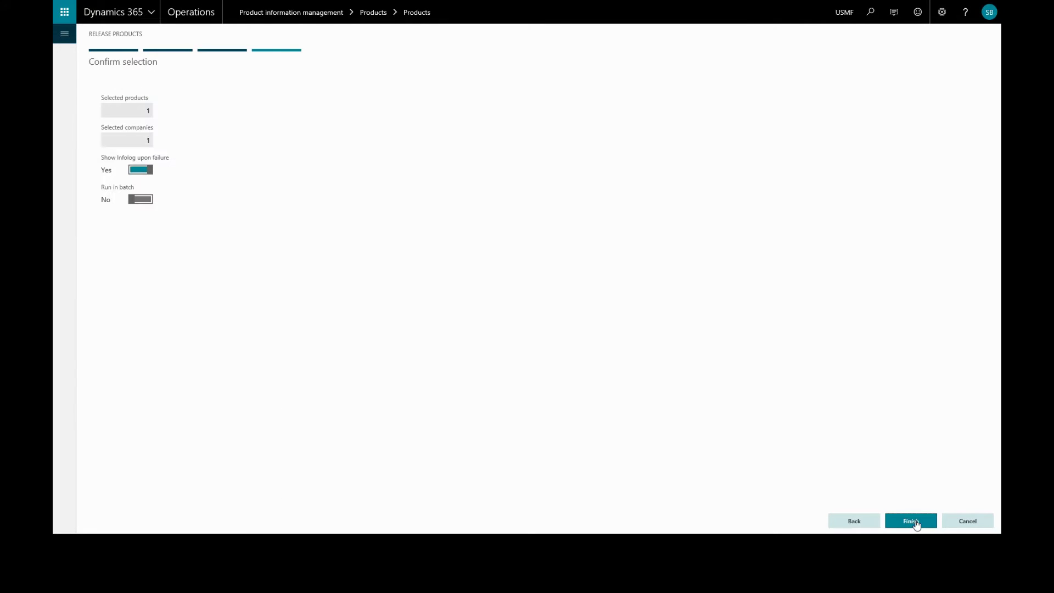